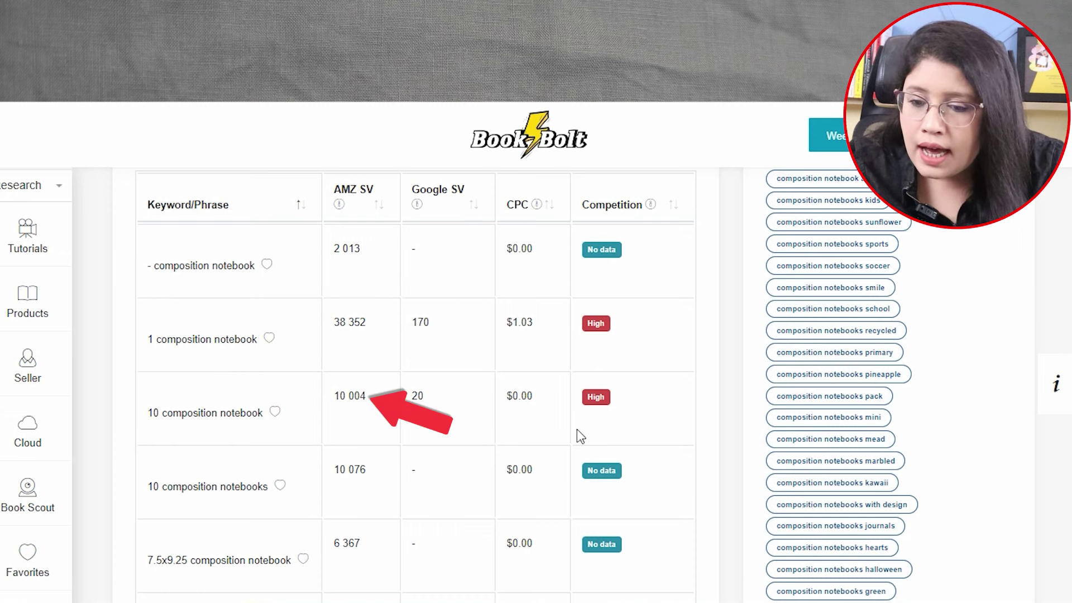
Step: Examine the Amazon search volumes and competition levels of the composition notebook keywords, and browse book-themed design templates
{"action": "scroll", "coordinate": [528, 386], "scroll_direction": "down", "scroll_amount": 3}
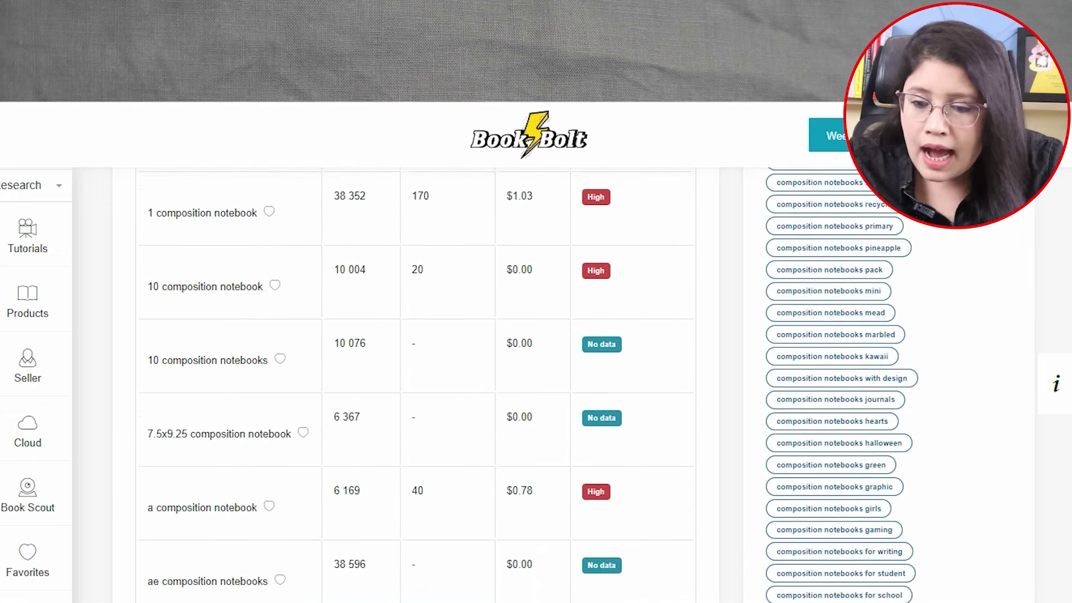
{"action": "scroll", "coordinate": [272, 331], "scroll_direction": "down", "scroll_amount": 3}
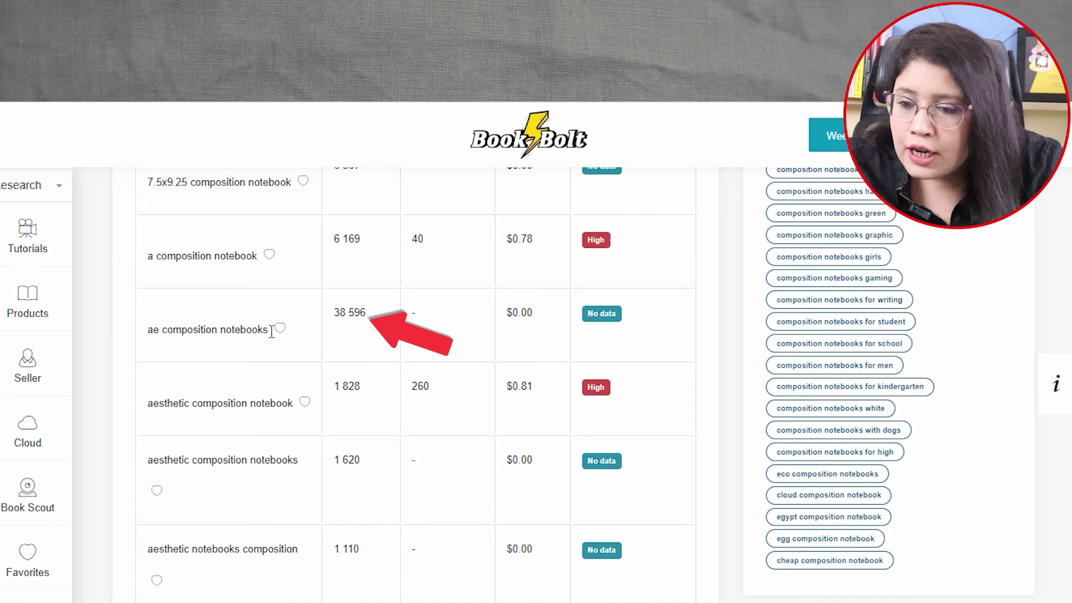
{"action": "scroll", "coordinate": [273, 337], "scroll_direction": "down", "scroll_amount": 5}
{"action": "scroll", "coordinate": [274, 337], "scroll_direction": "up", "scroll_amount": 3}
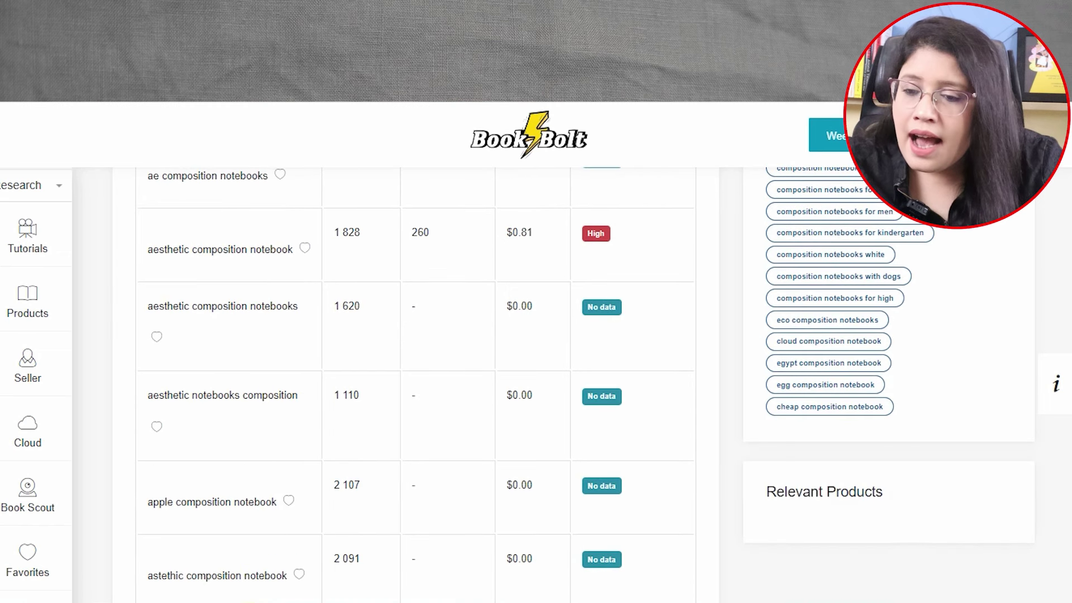
{"action": "scroll", "coordinate": [585, 380], "scroll_direction": "down", "scroll_amount": 1}
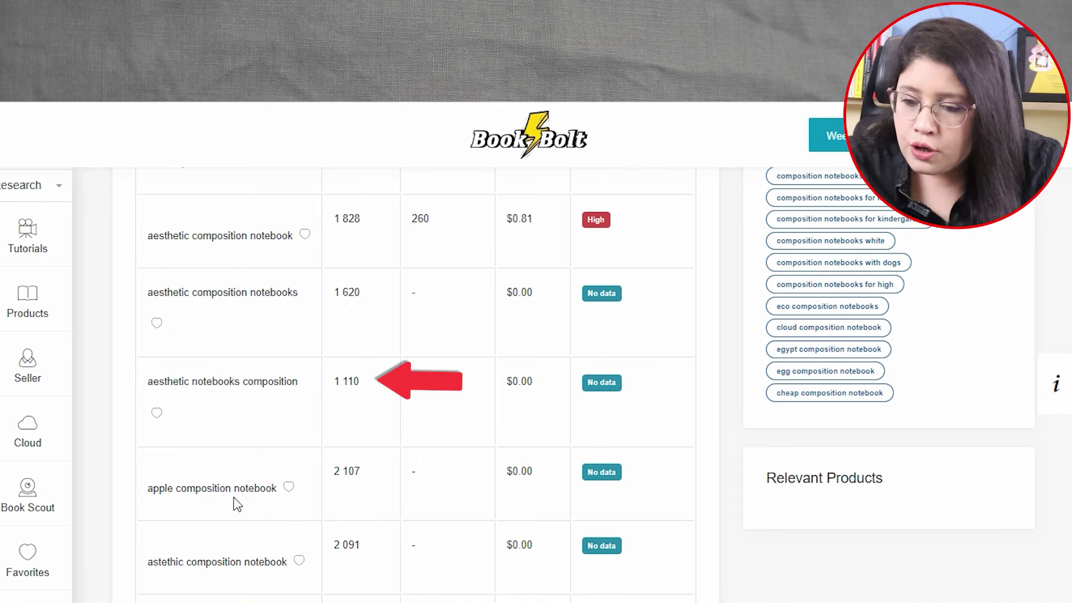
{"action": "scroll", "coordinate": [199, 500], "scroll_direction": "down", "scroll_amount": 5}
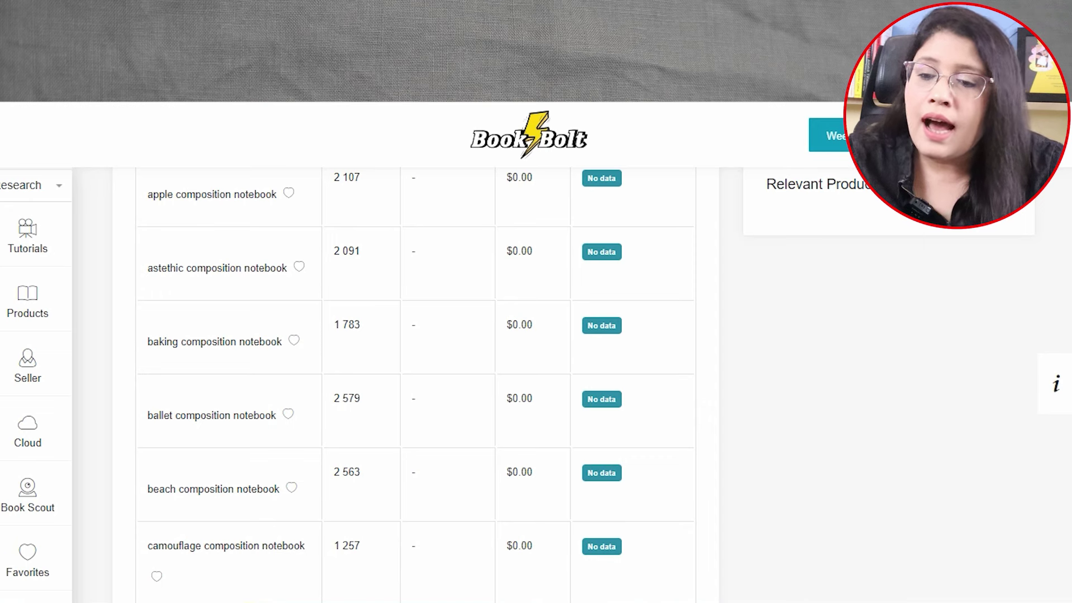
{"action": "scroll", "coordinate": [416, 379], "scroll_direction": "down", "scroll_amount": 5}
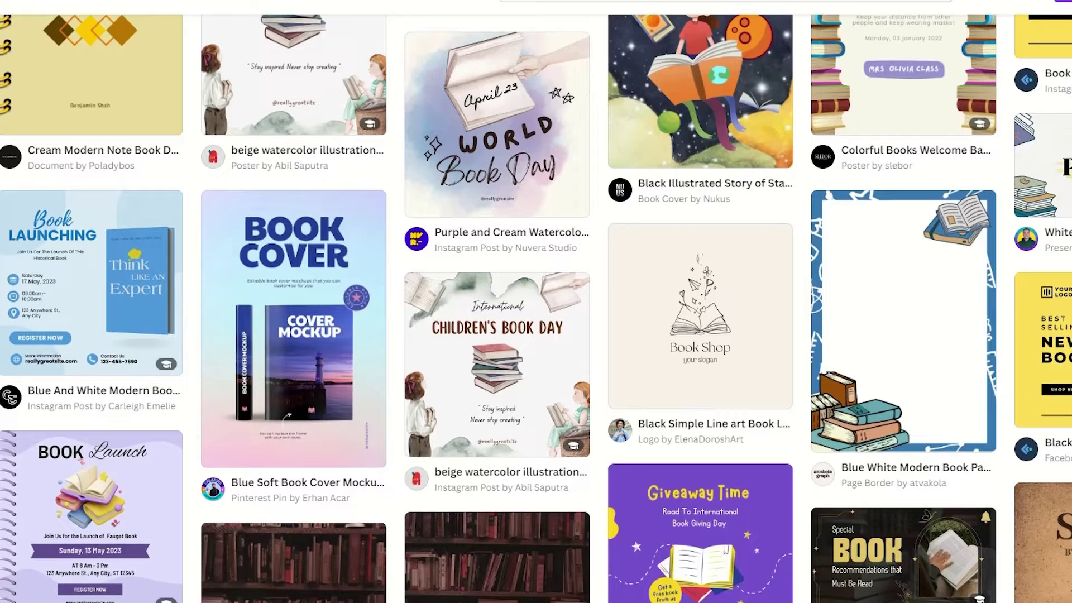
{"action": "scroll", "coordinate": [535, 308], "scroll_direction": "down", "scroll_amount": 5}
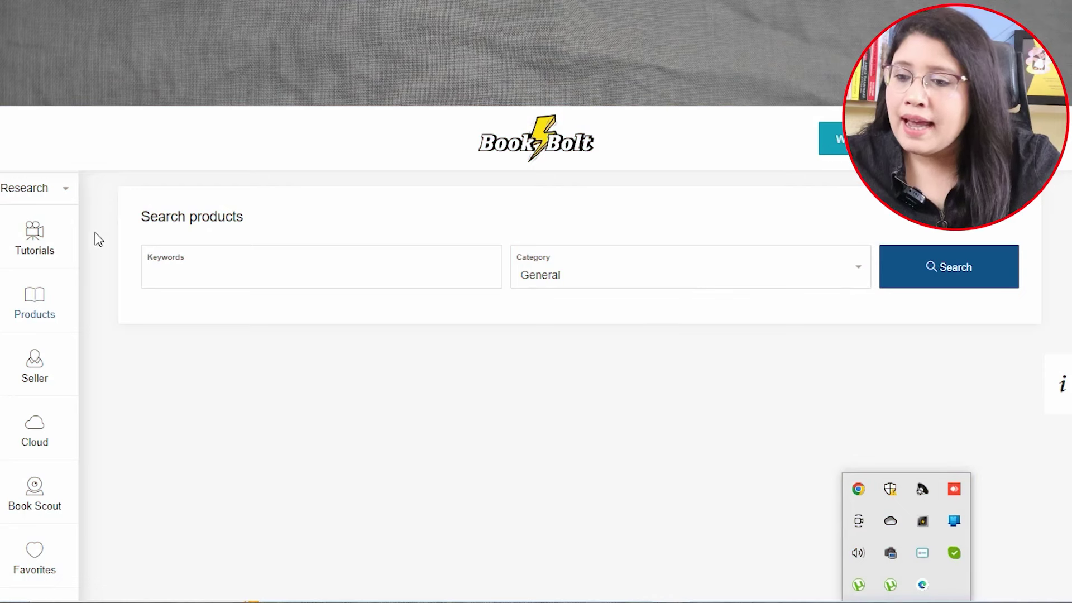
Step: Switch from product research to BookBolt Studio and start a new project
{"action": "left_click", "coordinate": [66, 190]}
{"action": "left_click", "coordinate": [33, 272]}
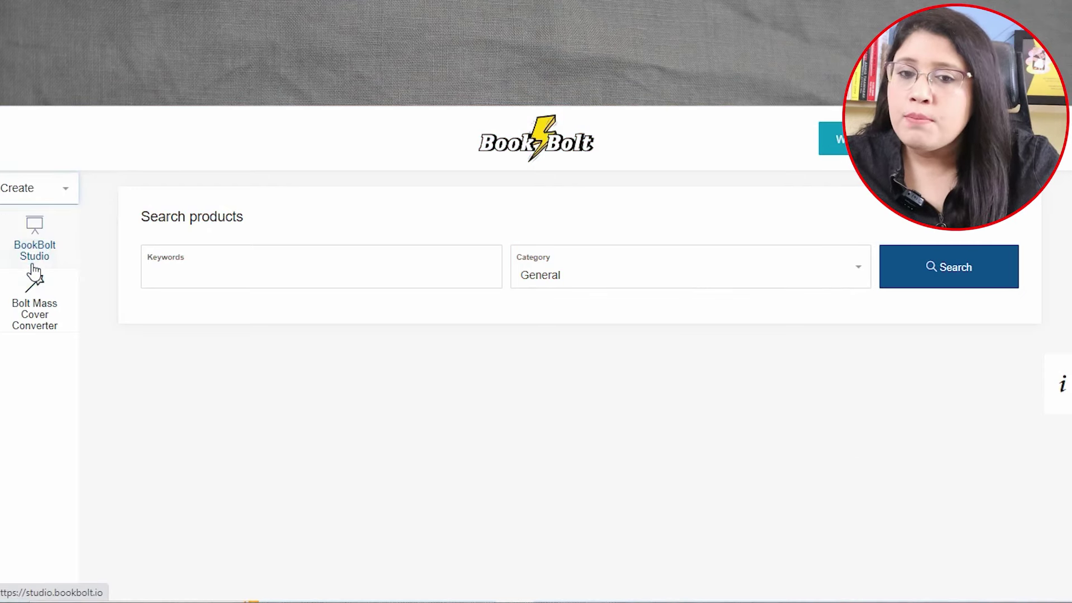
{"action": "left_click", "coordinate": [36, 241]}
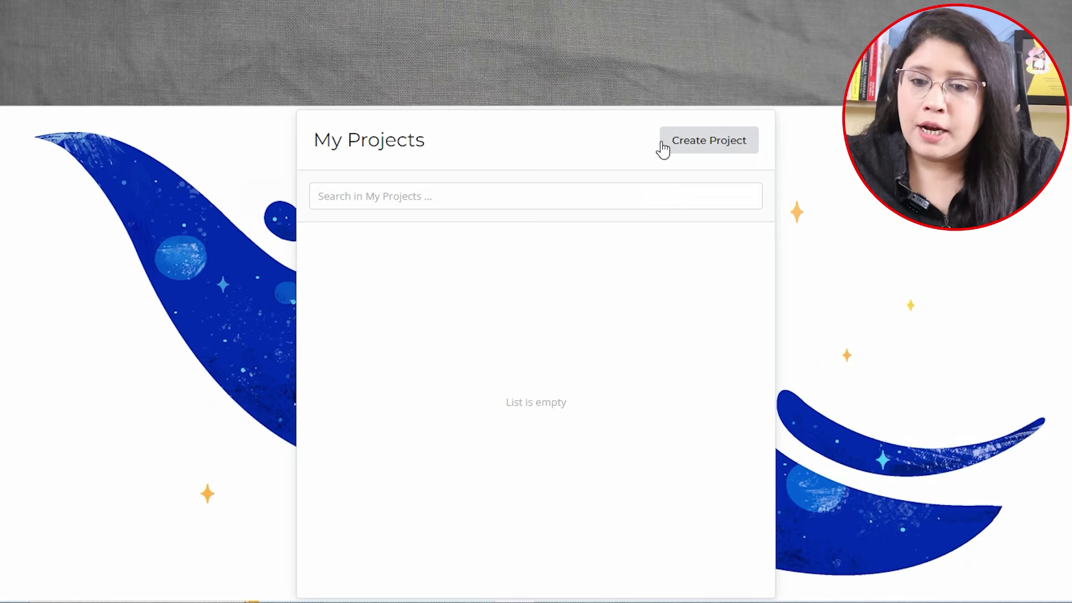
{"action": "left_click", "coordinate": [720, 143]}
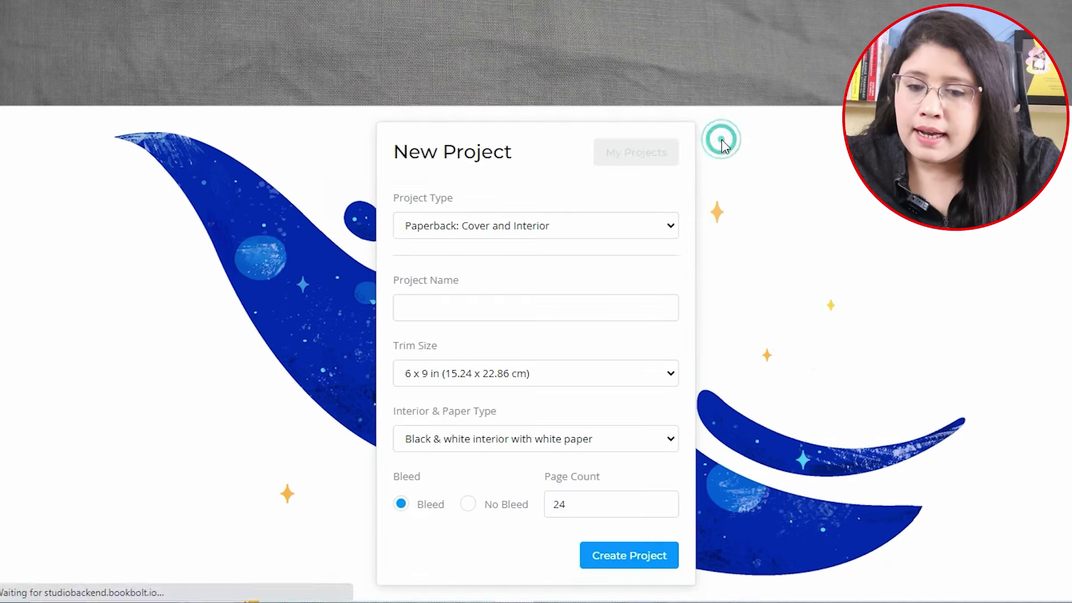
Step: Set the project type to Paperback: Cover and Interior and name the project "Compostion NB"
{"action": "left_click", "coordinate": [548, 227]}
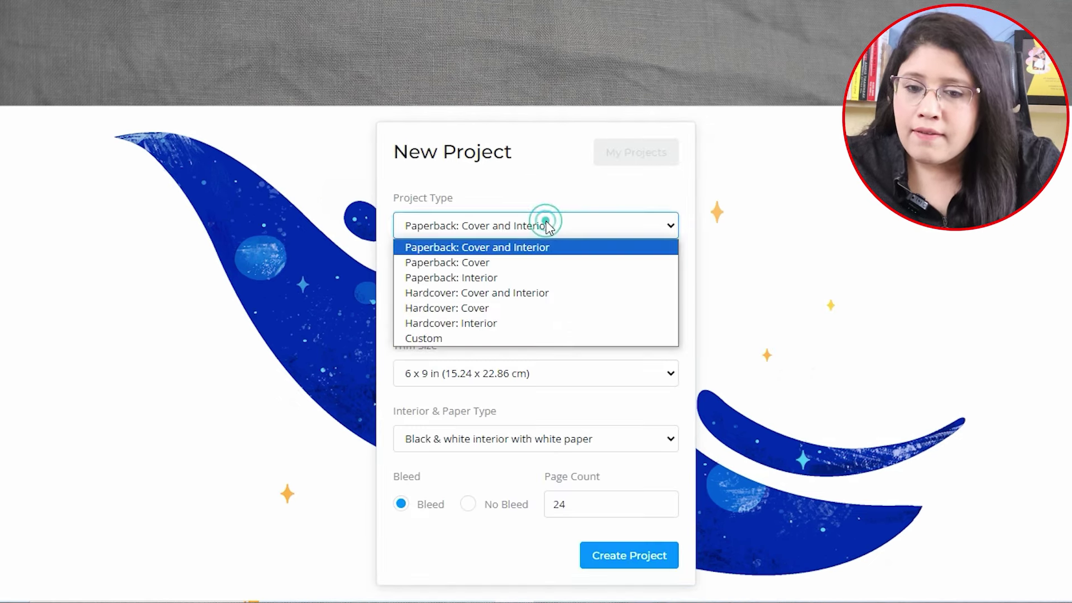
{"action": "left_click", "coordinate": [529, 249]}
{"action": "left_click", "coordinate": [498, 301]}
{"action": "type", "text": "Com[ost"}
{"action": "key", "text": "BackSpace"}
{"action": "key", "text": "BackSpace"}
{"action": "key", "text": "BackSpace"}
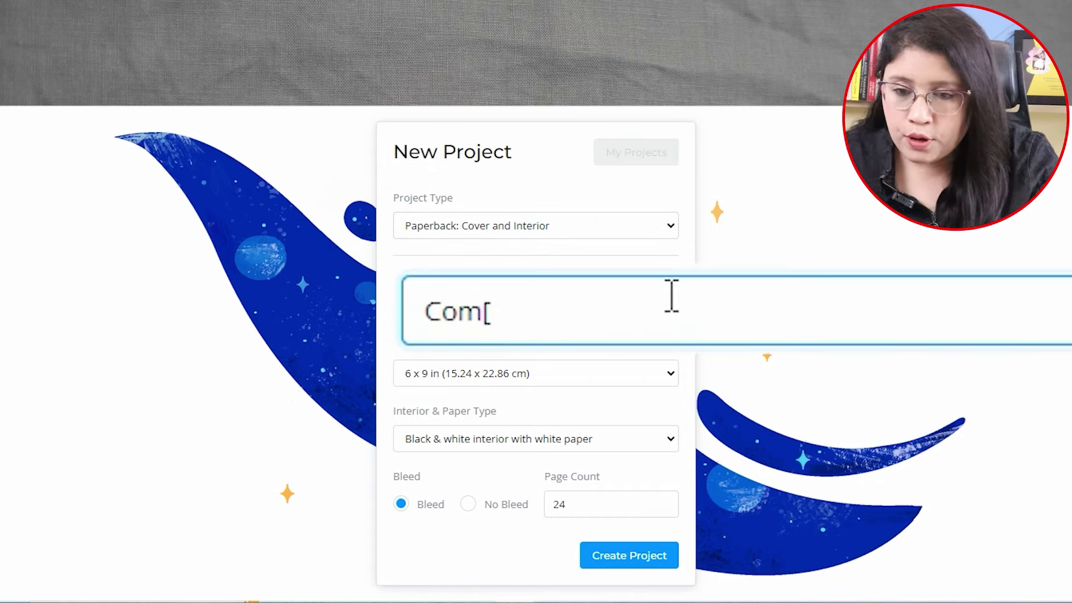
{"action": "key", "text": "BackSpace"}
{"action": "type", "text": "postion NB"}
Step: Set the trim size to 7.5 x 9.25 in and choose the black & white interior with white paper
{"action": "left_click", "coordinate": [499, 377]}
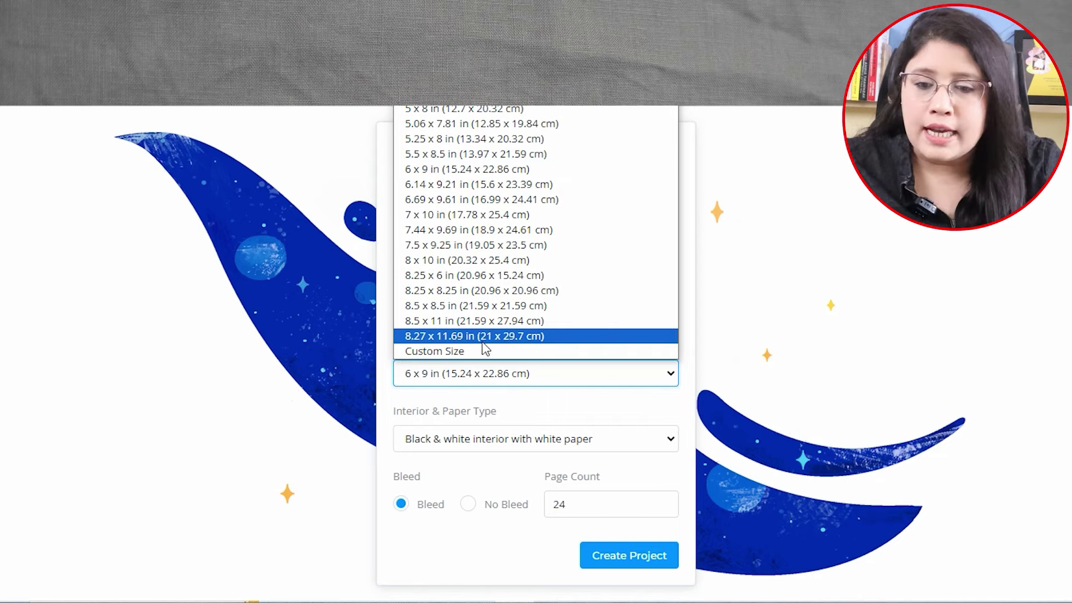
{"action": "left_click", "coordinate": [411, 249]}
{"action": "left_click", "coordinate": [442, 441]}
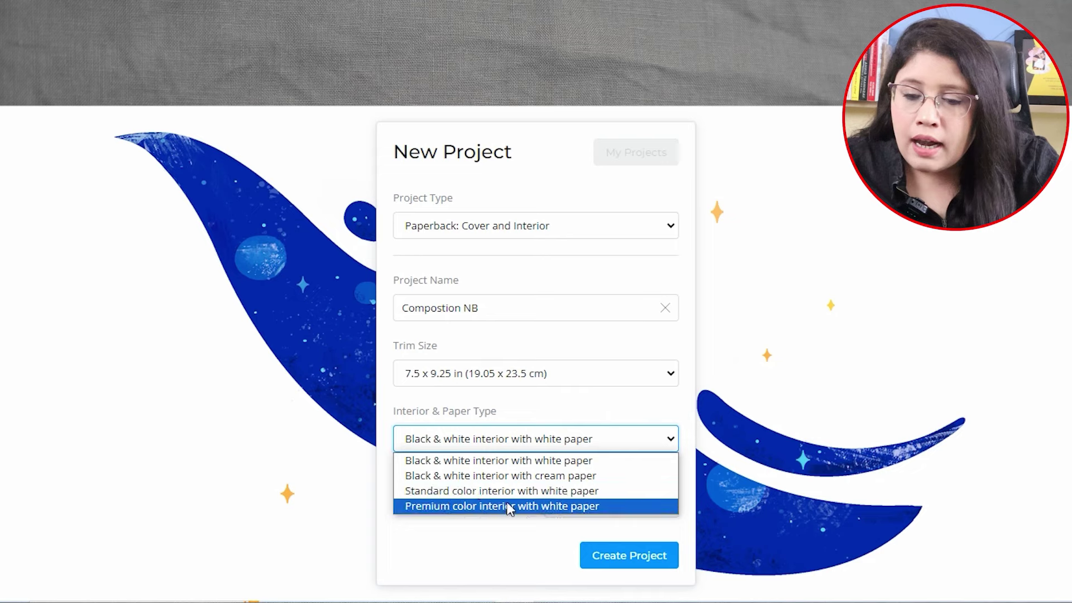
{"action": "left_click", "coordinate": [451, 460]}
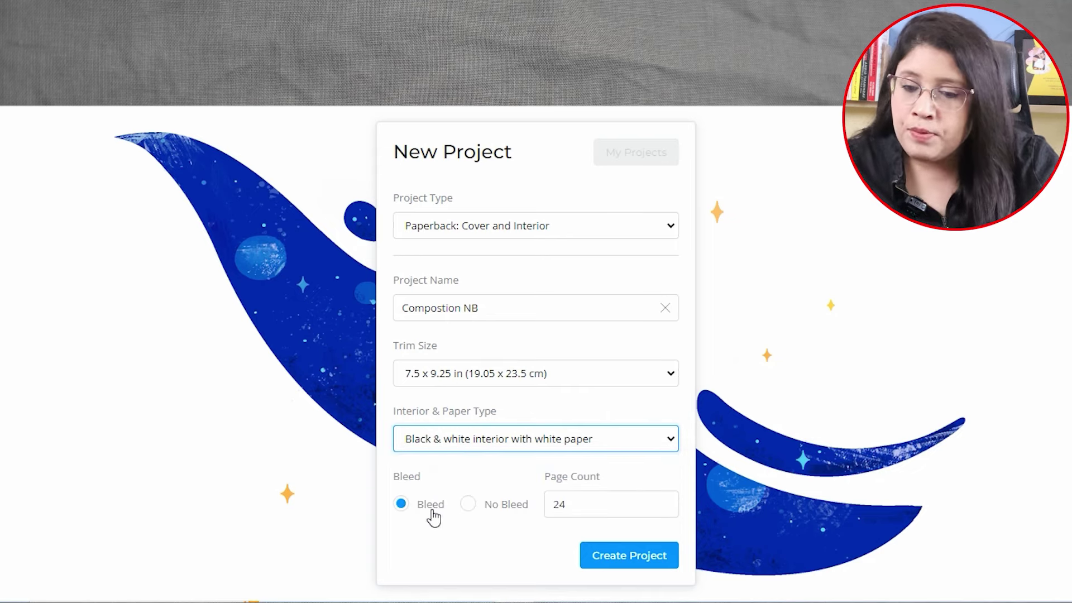
Step: Set the page count to 100 and create the project
{"action": "double_click", "coordinate": [576, 504]}
{"action": "type", "text": "100"}
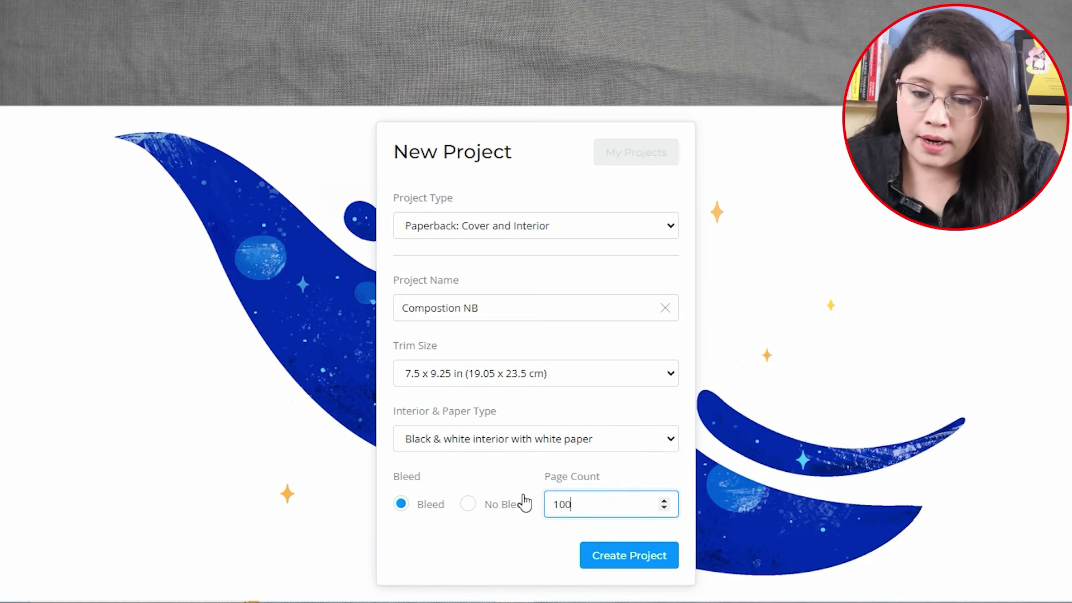
{"action": "left_click", "coordinate": [615, 555]}
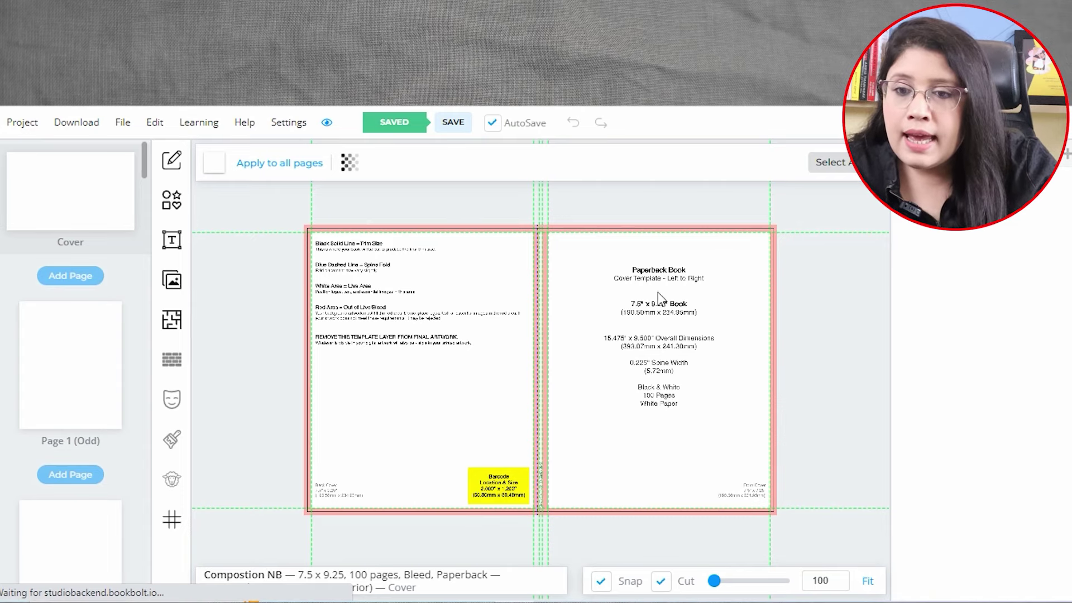
Step: Hide the cover template on the cover page
{"action": "left_click", "coordinate": [349, 163]}
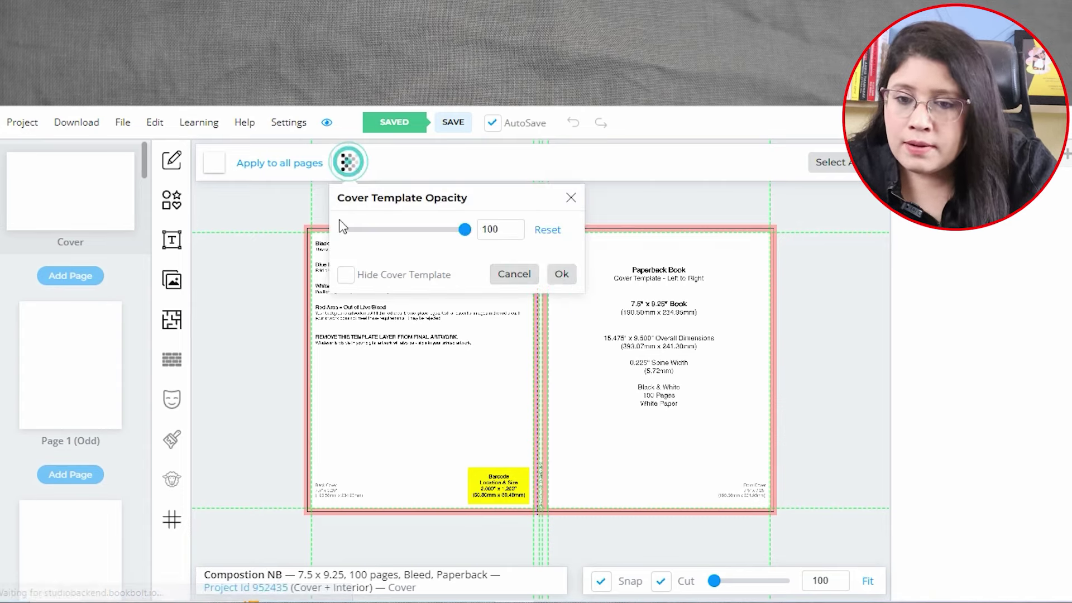
{"action": "left_click", "coordinate": [344, 273]}
{"action": "left_click", "coordinate": [563, 273]}
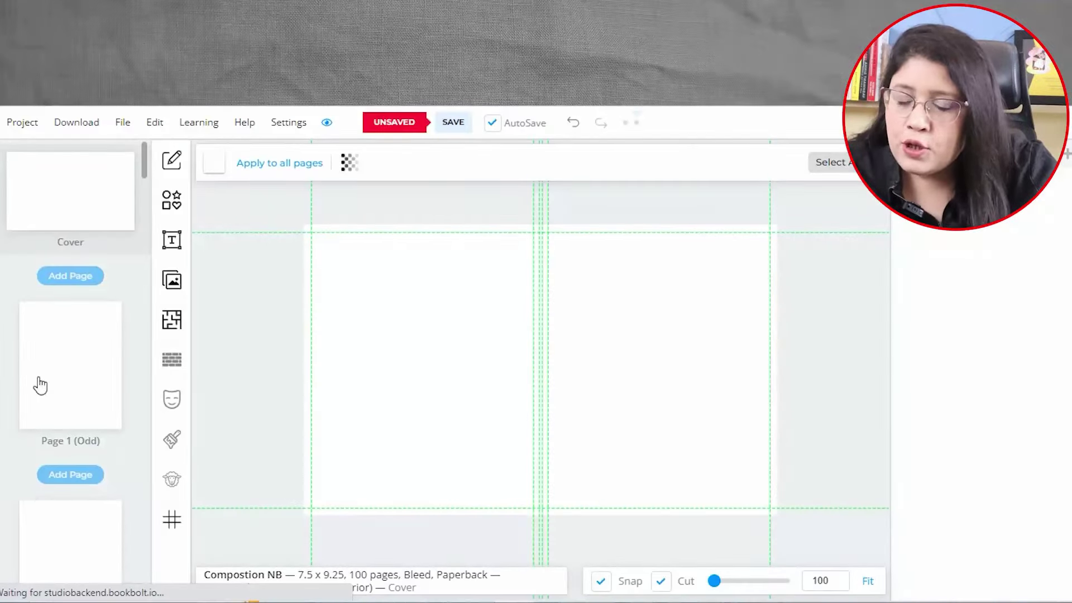
Step: Browse the Pixabay and Unsplash image libraries, and insert the pastel gradient background from the uploads on the cover
{"action": "left_click", "coordinate": [172, 279]}
{"action": "key", "text": "Escape"}
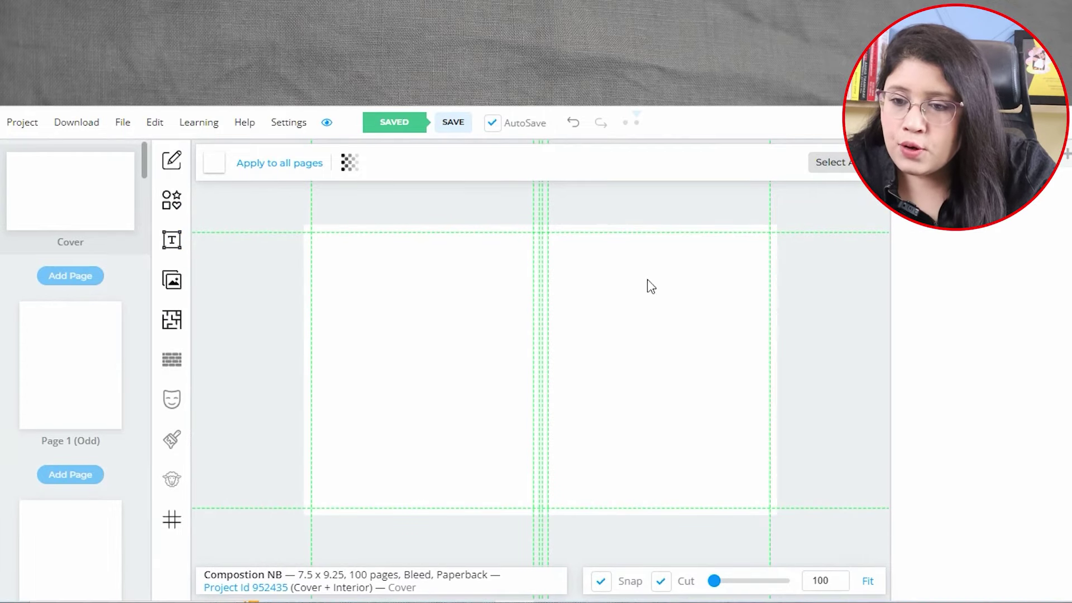
{"action": "left_click", "coordinate": [171, 283]}
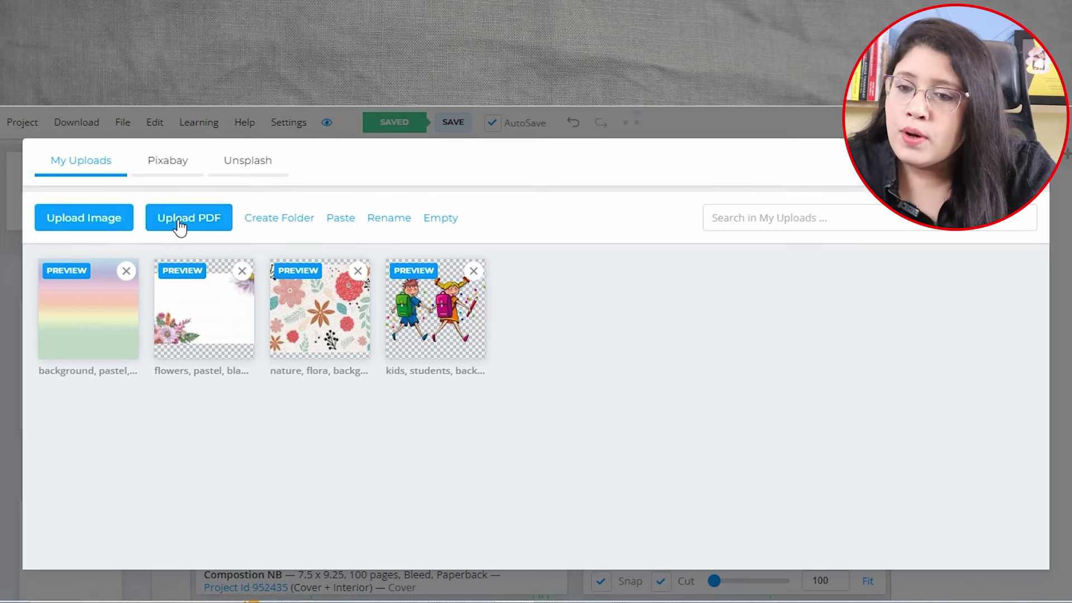
{"action": "left_click", "coordinate": [171, 167]}
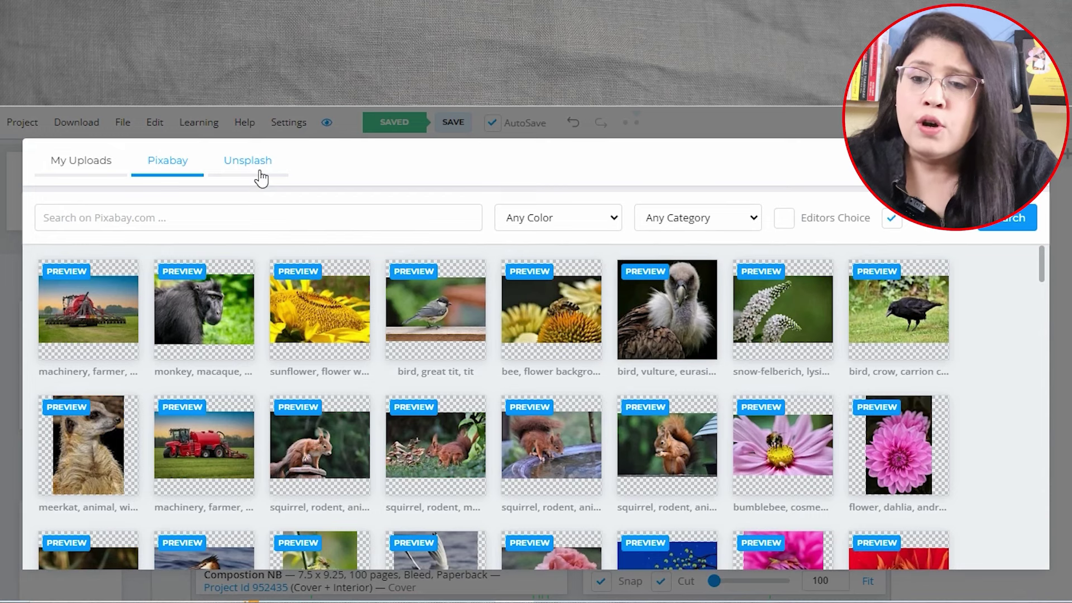
{"action": "left_click", "coordinate": [259, 176]}
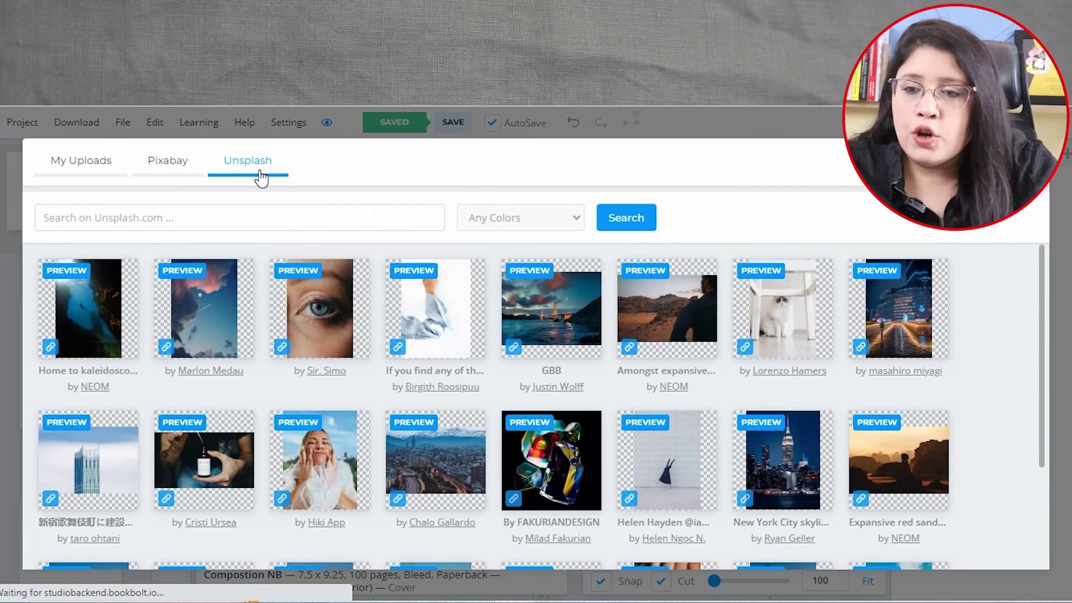
{"action": "left_click", "coordinate": [86, 162]}
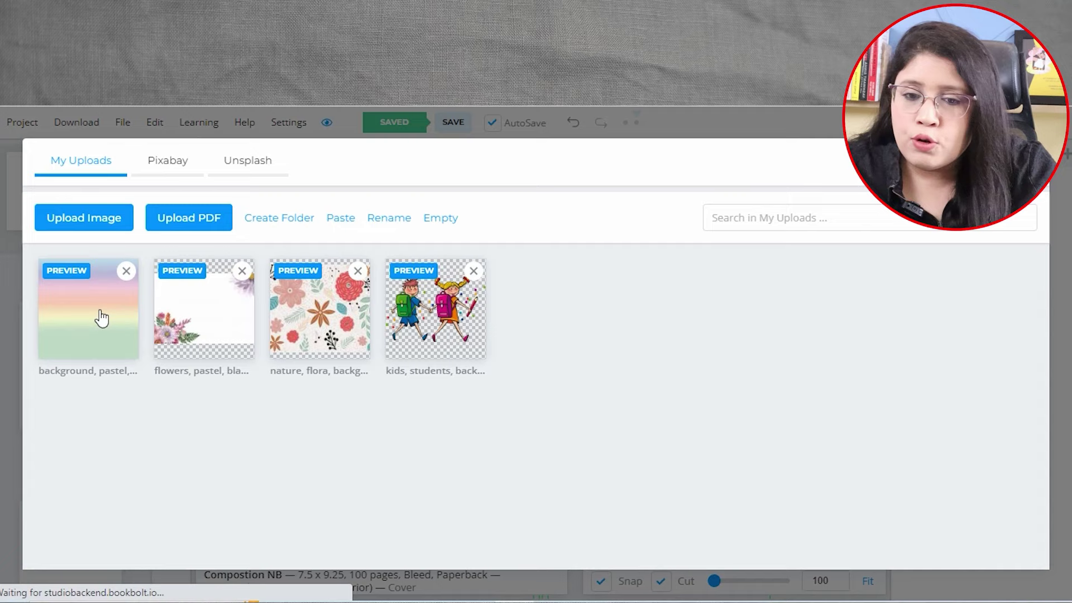
{"action": "left_click", "coordinate": [101, 317]}
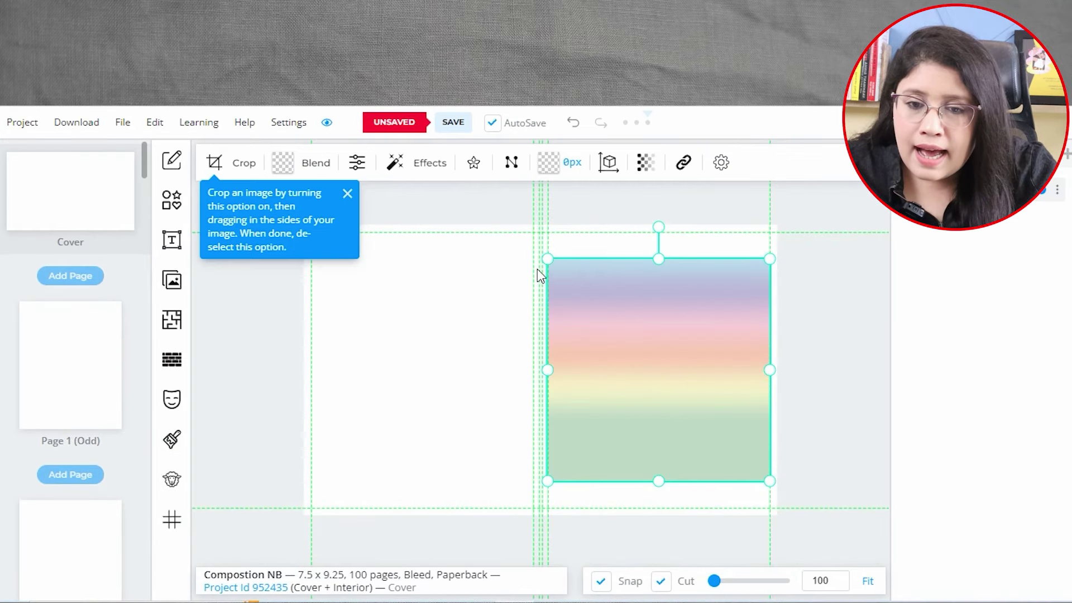
Step: Stretch the pastel background across the back cover, spine and front cover, fitting its lower edge to the guide line
{"action": "left_click_drag", "start_coordinate": [547, 259], "coordinate": [311, 341]}
{"action": "left_click", "coordinate": [201, 396]}
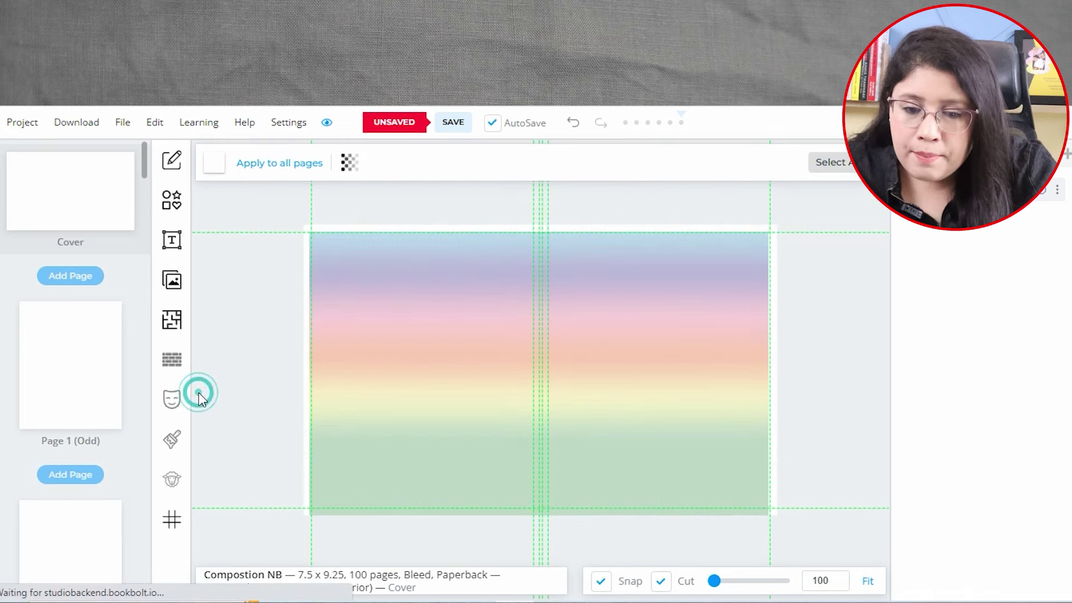
{"action": "left_click", "coordinate": [579, 443]}
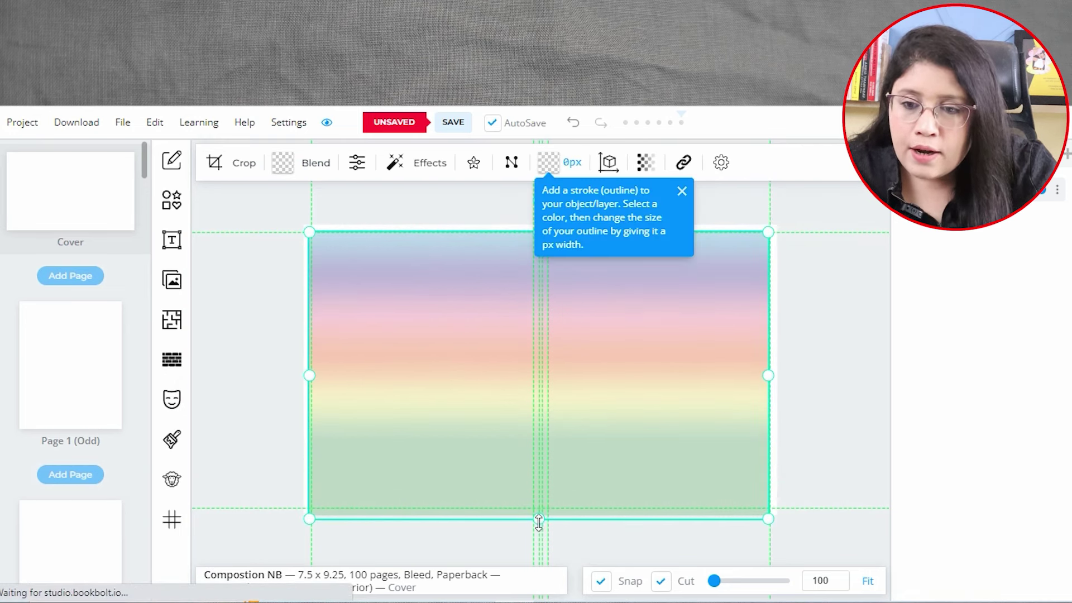
{"action": "left_click_drag", "start_coordinate": [539, 513], "coordinate": [538, 508]}
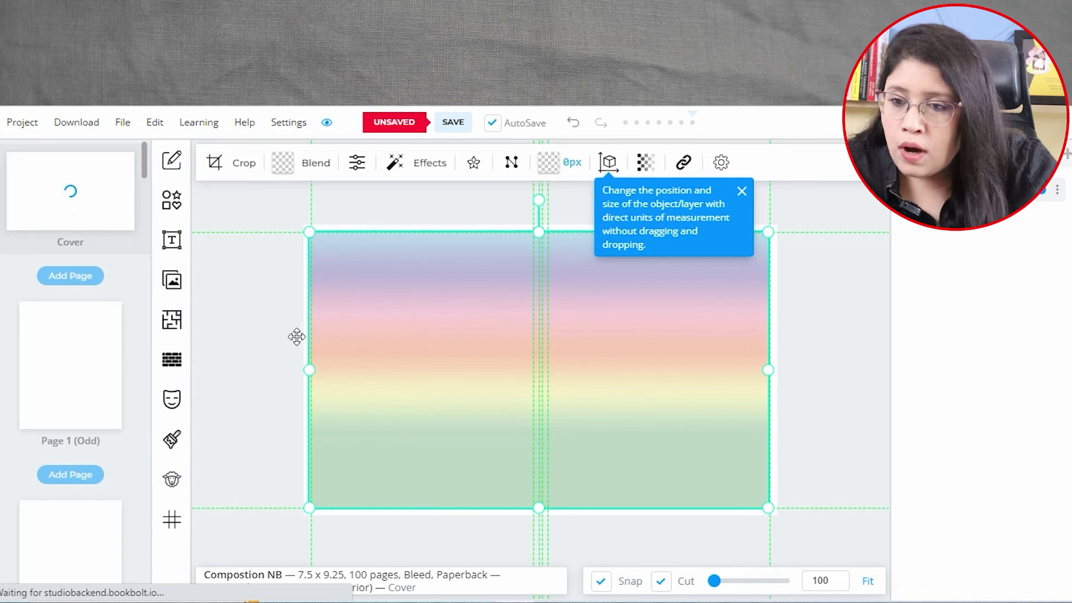
Step: Add a rectangle and place it as a wide title box in the upper half of the front cover
{"action": "left_click", "coordinate": [172, 200]}
{"action": "left_click", "coordinate": [220, 226]}
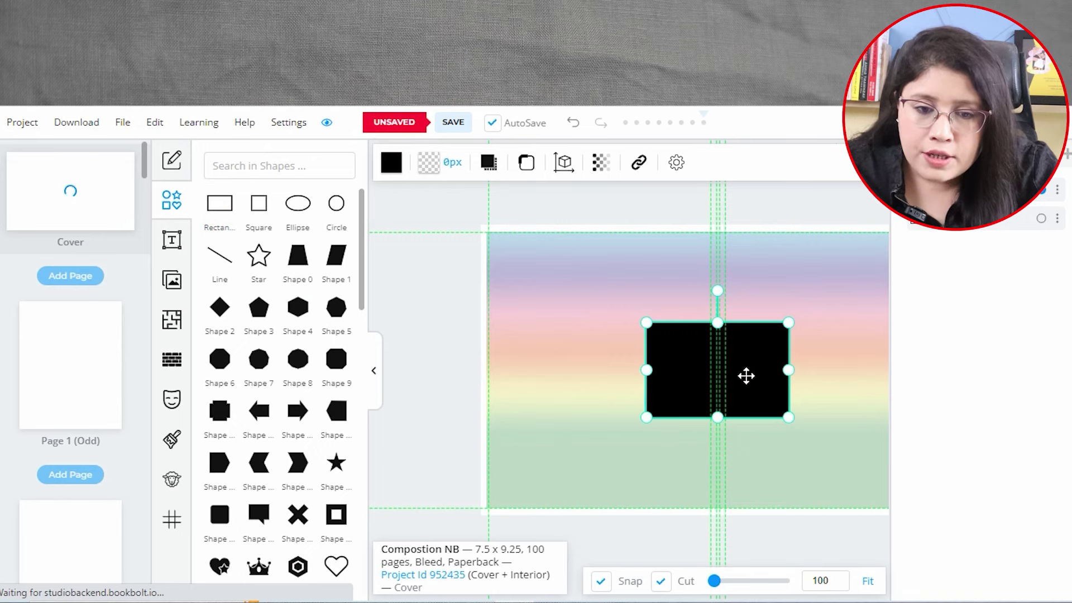
{"action": "left_click_drag", "start_coordinate": [742, 375], "coordinate": [823, 335]}
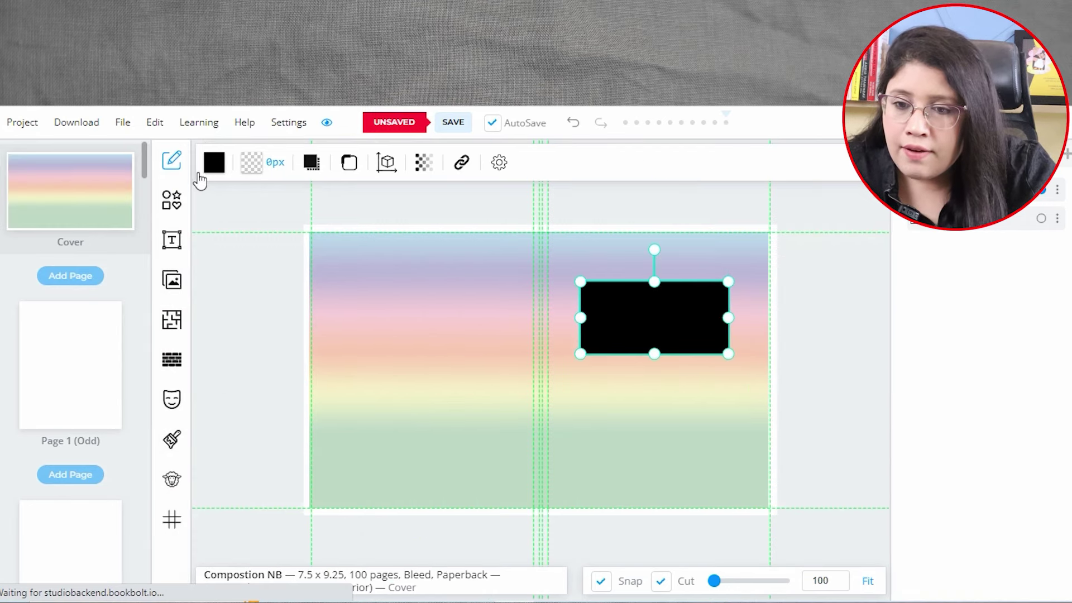
Step: Fill the title rectangle with the off-white preset colour and widen it slightly
{"action": "left_click", "coordinate": [213, 167]}
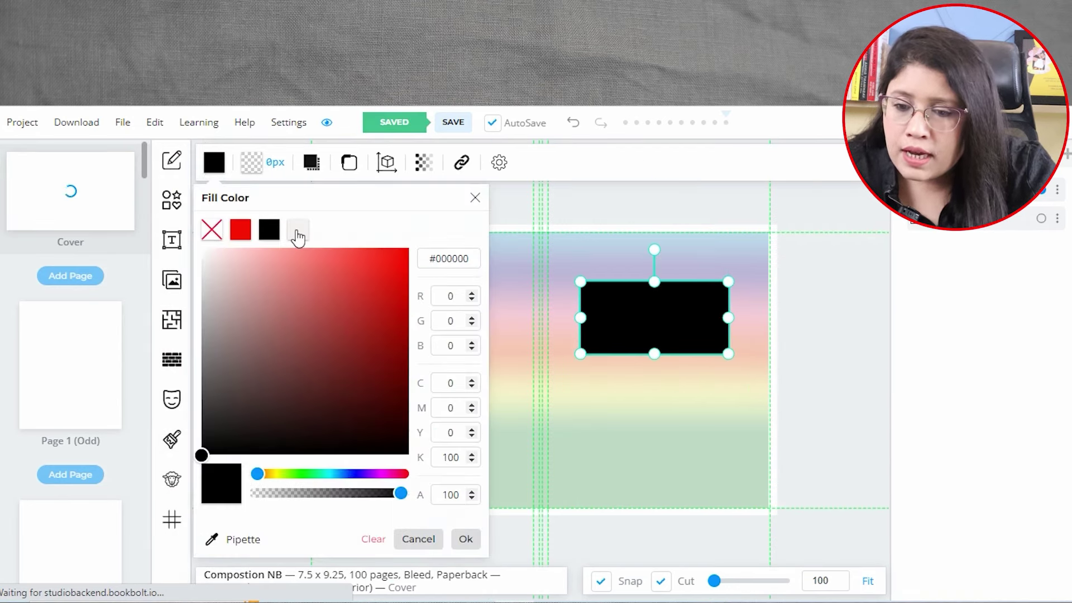
{"action": "left_click", "coordinate": [351, 474]}
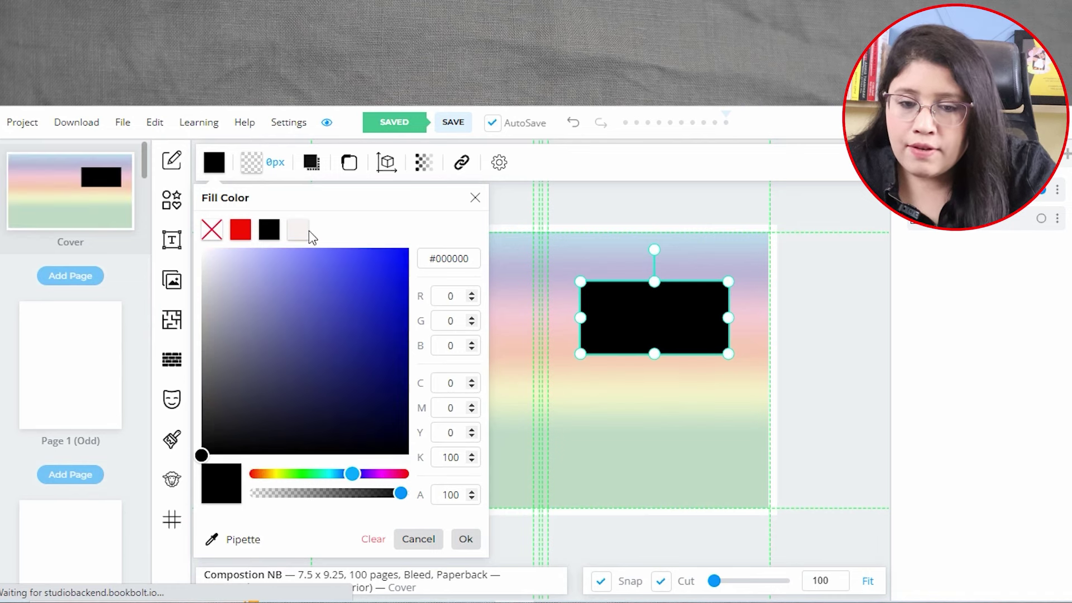
{"action": "left_click", "coordinate": [305, 229]}
{"action": "left_click", "coordinate": [648, 429]}
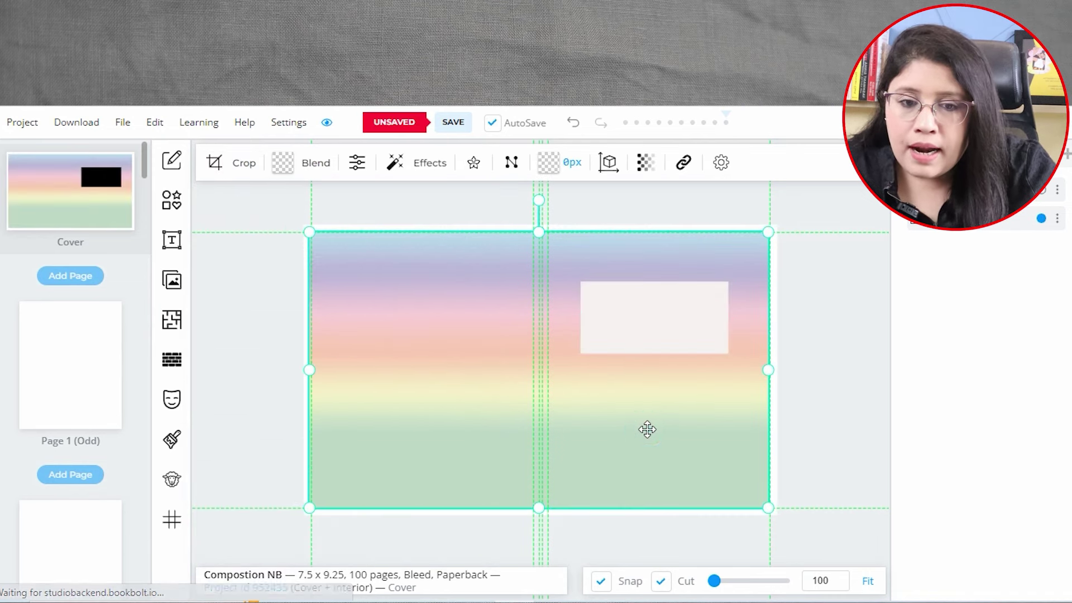
{"action": "left_click", "coordinate": [630, 324]}
{"action": "left_click_drag", "start_coordinate": [728, 317], "coordinate": [733, 317]}
Step: Add a heading to the cover with the text "Composition Notebook"
{"action": "left_click", "coordinate": [169, 238]}
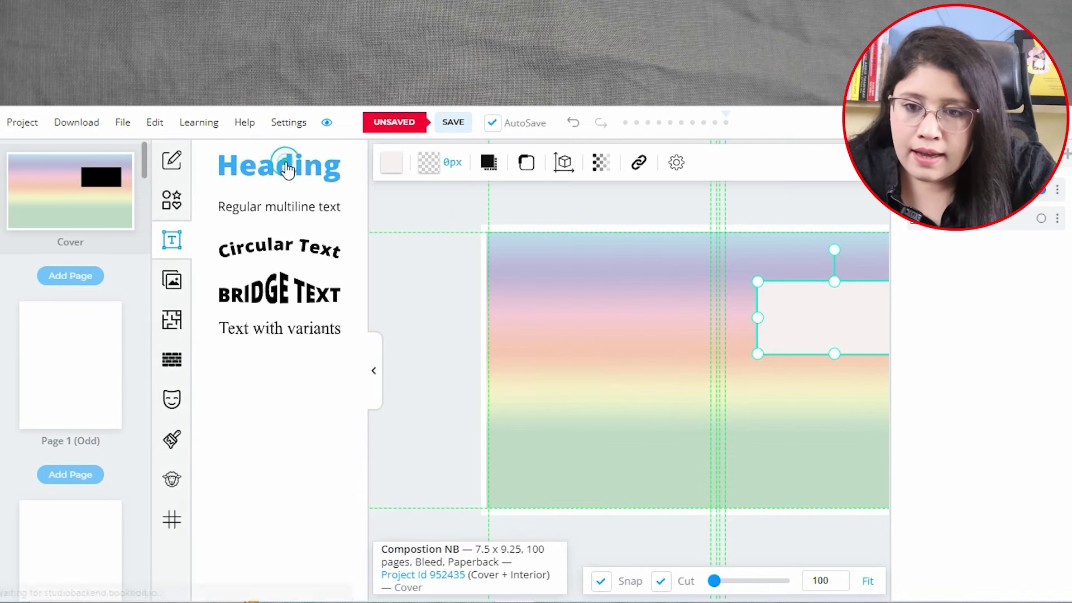
{"action": "left_click", "coordinate": [287, 170]}
{"action": "left_click", "coordinate": [413, 163]}
{"action": "double_click", "coordinate": [424, 233]}
{"action": "type", "text": "Composition Notebook"}
{"action": "key", "text": "Return"}
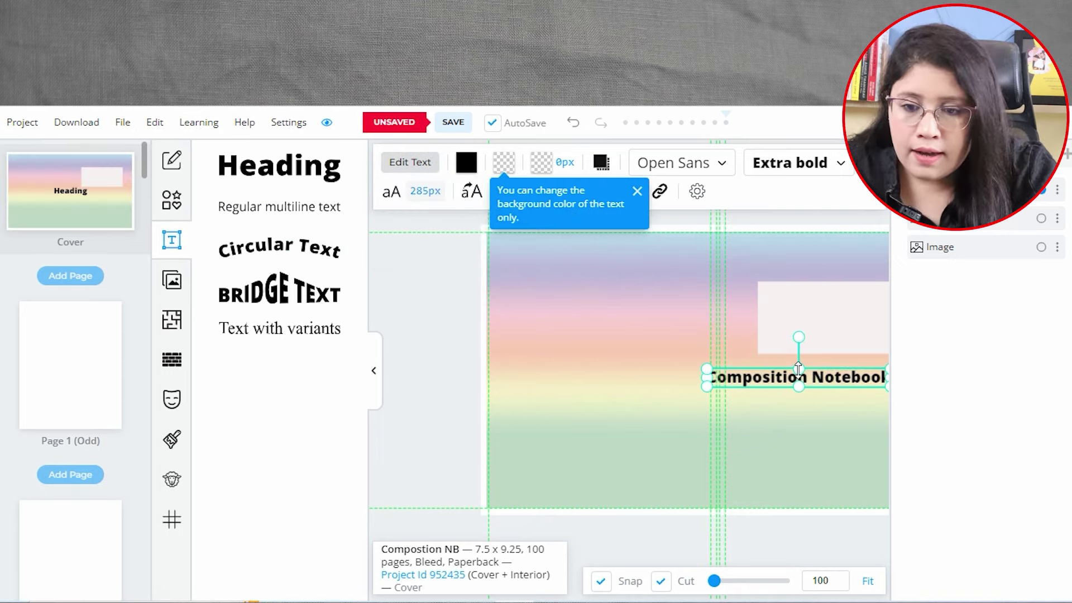
Step: Bring the "Composition Notebook" heading to the front of the cover's layer order
{"action": "left_click", "coordinate": [373, 370]}
{"action": "left_click", "coordinate": [608, 362]}
{"action": "left_click", "coordinate": [605, 389]}
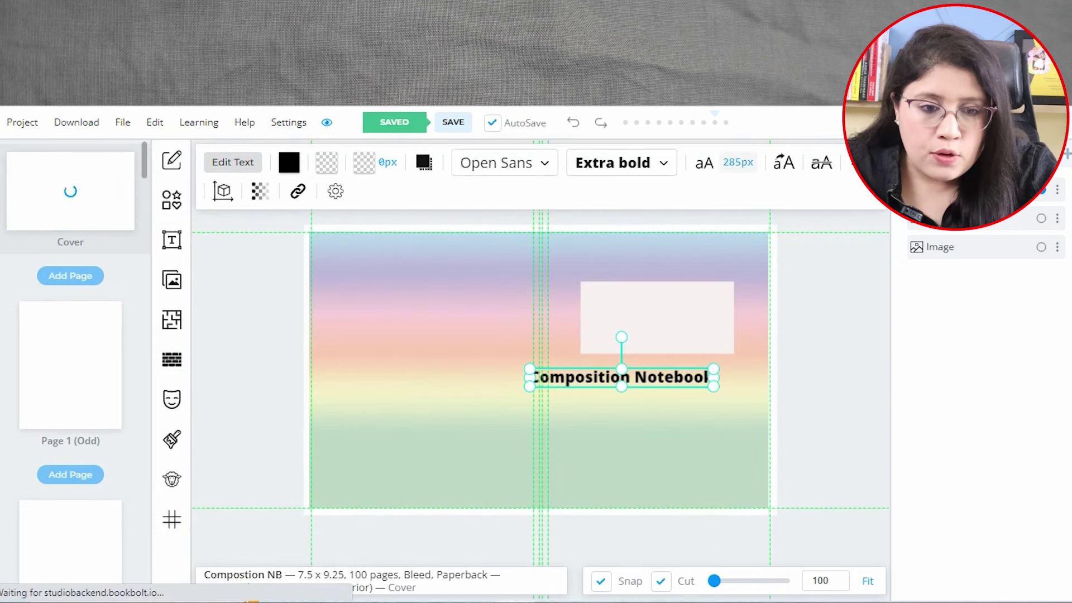
{"action": "left_click", "coordinate": [1056, 191]}
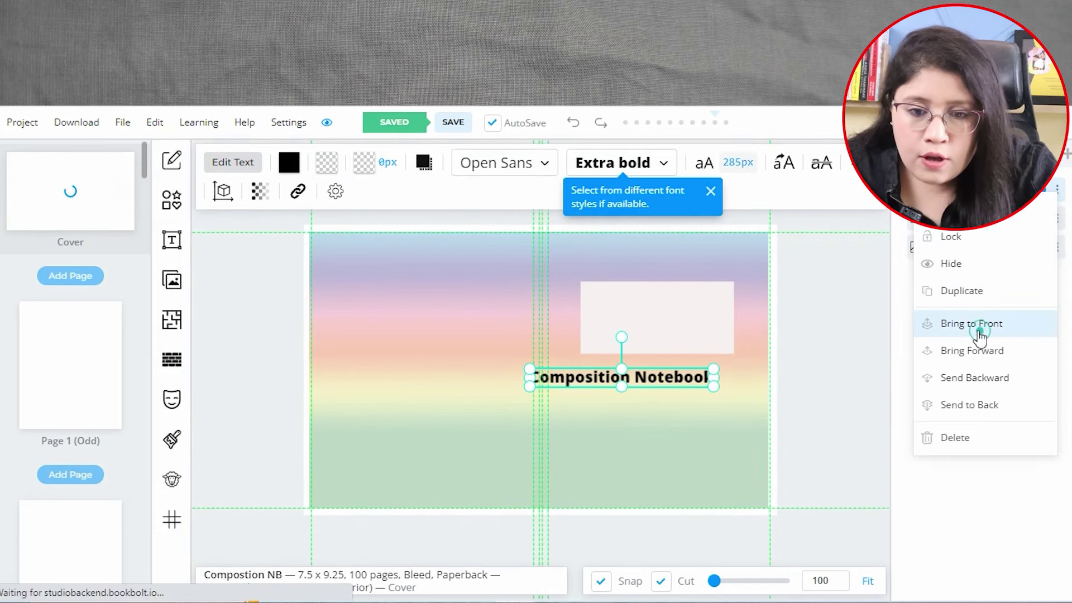
{"action": "left_click", "coordinate": [982, 324]}
Step: Fit the "Composition Notebook" heading inside the upper part of the title box, undoing the accidental background move
{"action": "left_click", "coordinate": [658, 303]}
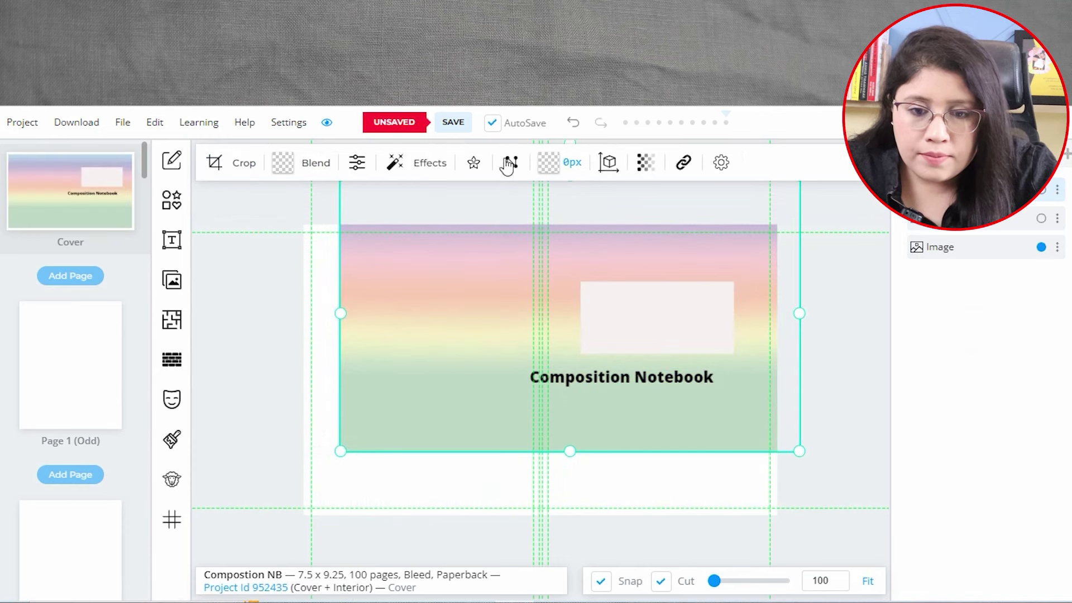
{"action": "key", "text": "ctrl+z"}
{"action": "left_click", "coordinate": [684, 285]}
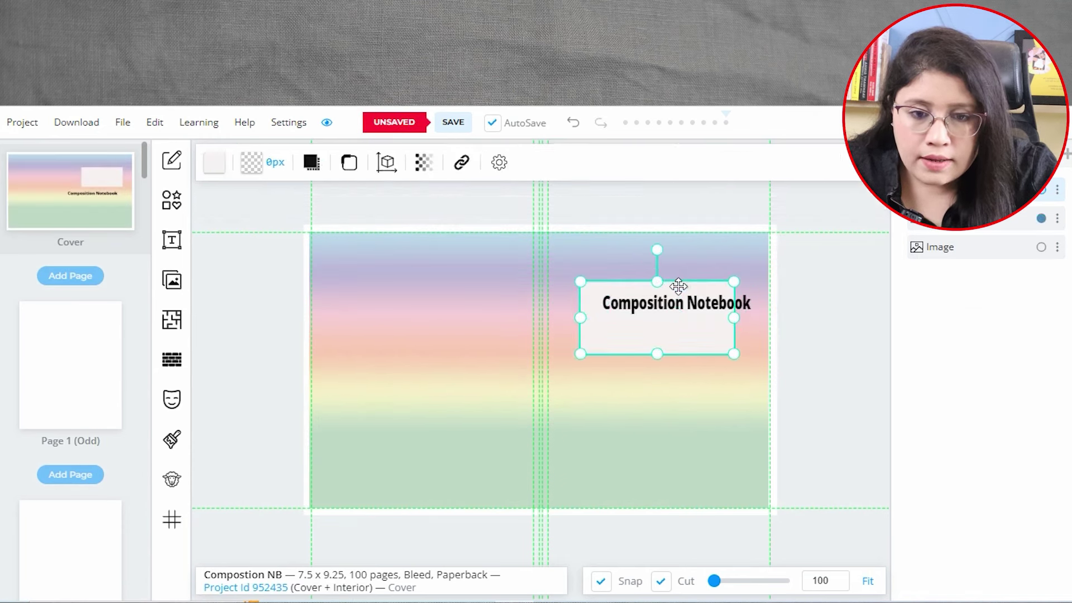
{"action": "left_click", "coordinate": [686, 287]}
{"action": "key", "text": "ctrl+z"}
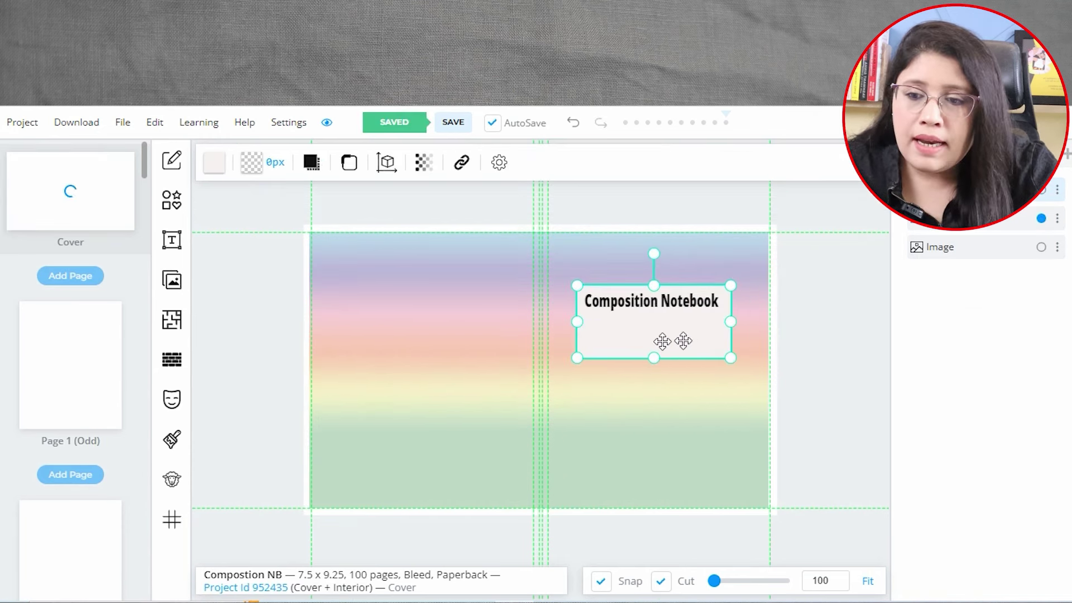
Step: Add a line in front of all layers, shorten it and place it beneath the heading in the title box
{"action": "left_click", "coordinate": [168, 207]}
{"action": "left_click", "coordinate": [220, 260]}
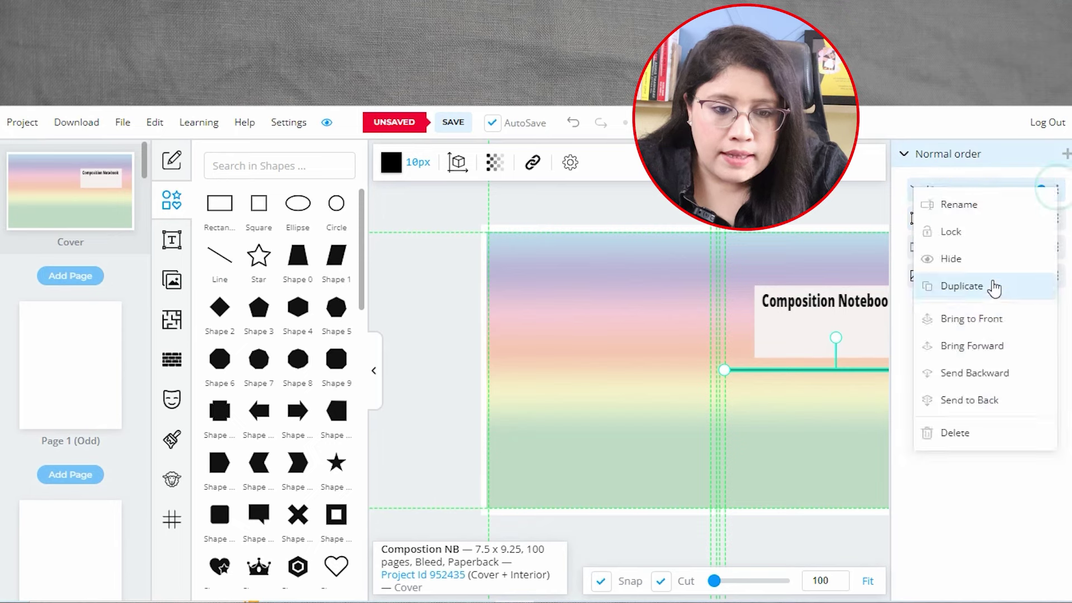
{"action": "left_click", "coordinate": [971, 319]}
{"action": "left_click_drag", "start_coordinate": [719, 371], "coordinate": [780, 371]}
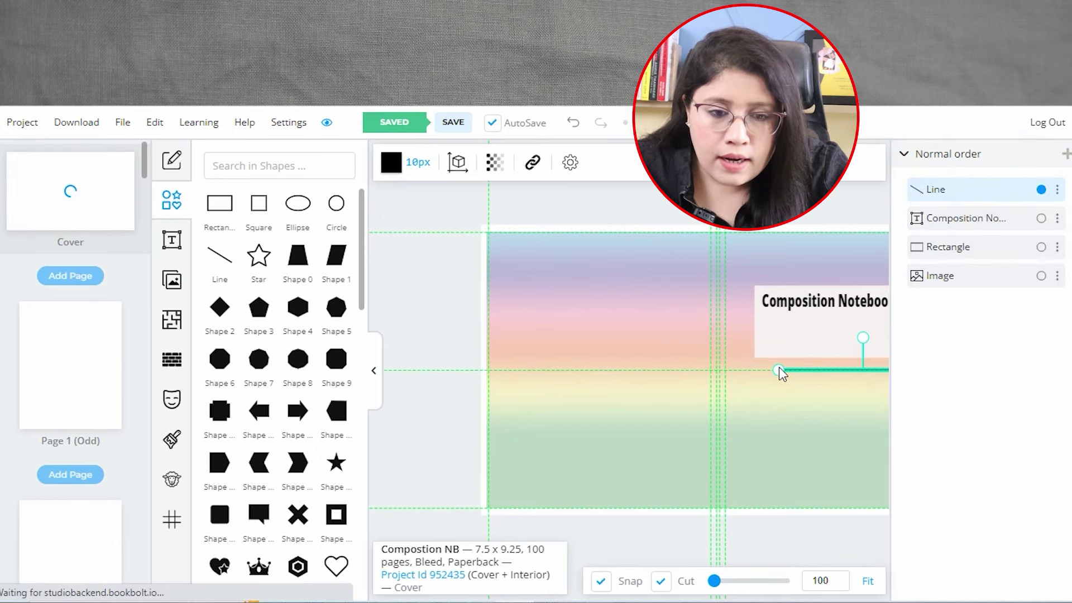
{"action": "left_click", "coordinate": [374, 370]}
{"action": "left_click_drag", "start_coordinate": [678, 321], "coordinate": [708, 322]}
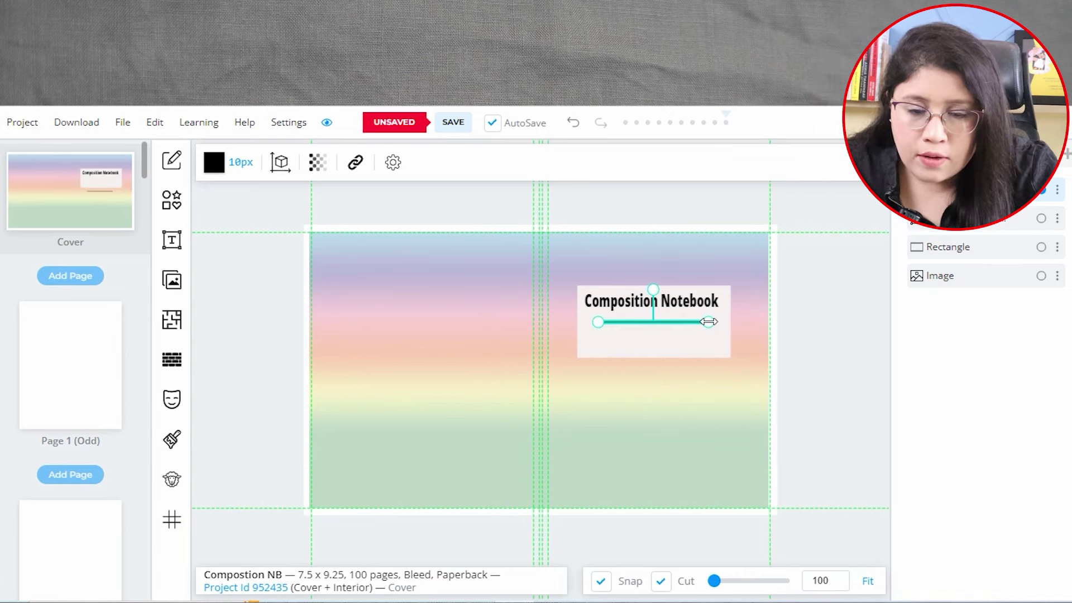
{"action": "left_click", "coordinate": [663, 395]}
Step: Duplicate the line and place a wider copy below the first one in the title box
{"action": "left_click", "coordinate": [641, 320]}
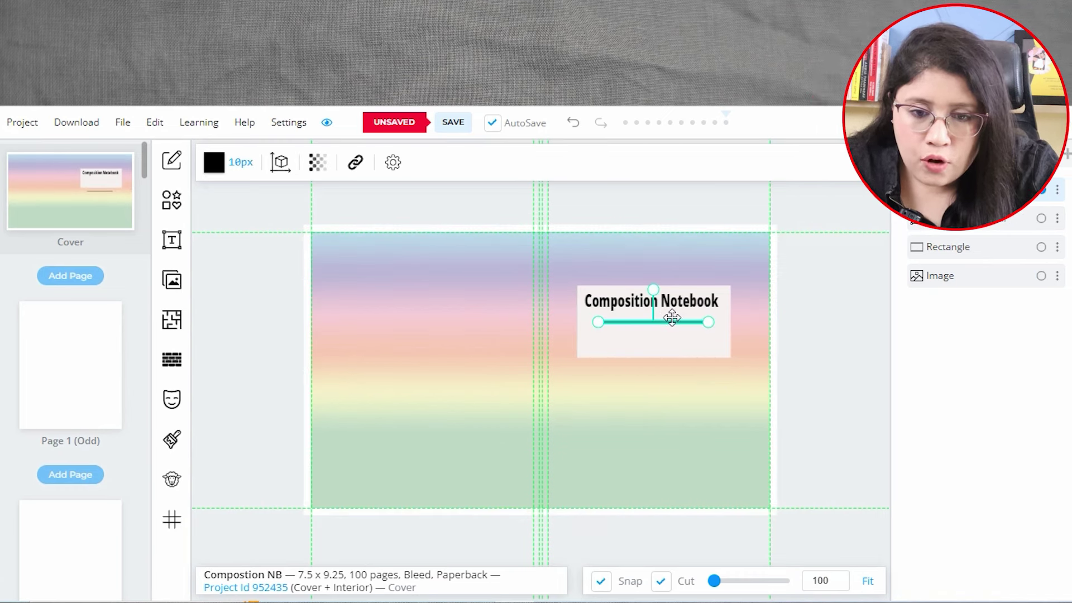
{"action": "right_click", "coordinate": [671, 317]}
{"action": "left_click", "coordinate": [690, 363]}
{"action": "key", "text": "ctrl+v"}
{"action": "left_click_drag", "start_coordinate": [653, 322], "coordinate": [652, 339]}
{"action": "left_click", "coordinate": [464, 443]}
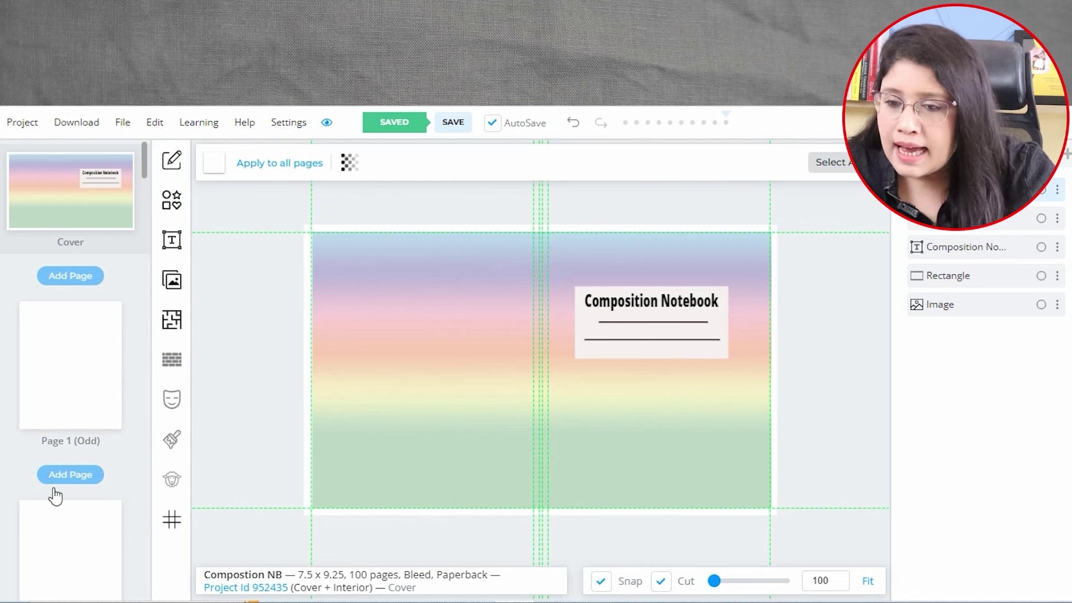
Step: Choose the Wide Ruled interior template and select all 100 interior pages for it
{"action": "left_click", "coordinate": [170, 327]}
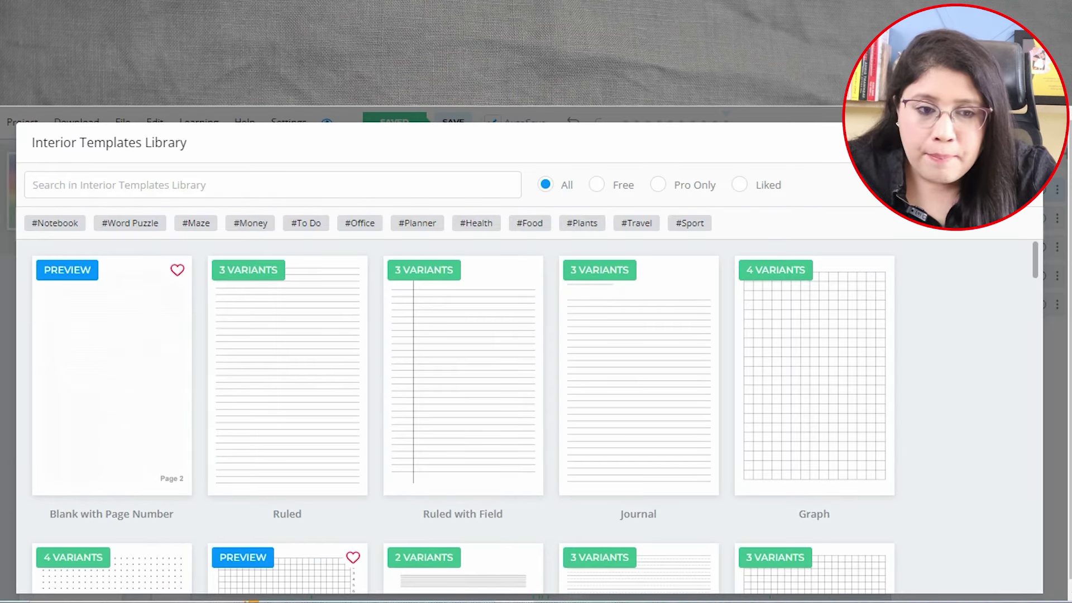
{"action": "scroll", "coordinate": [1038, 265], "scroll_direction": "down", "scroll_amount": 15}
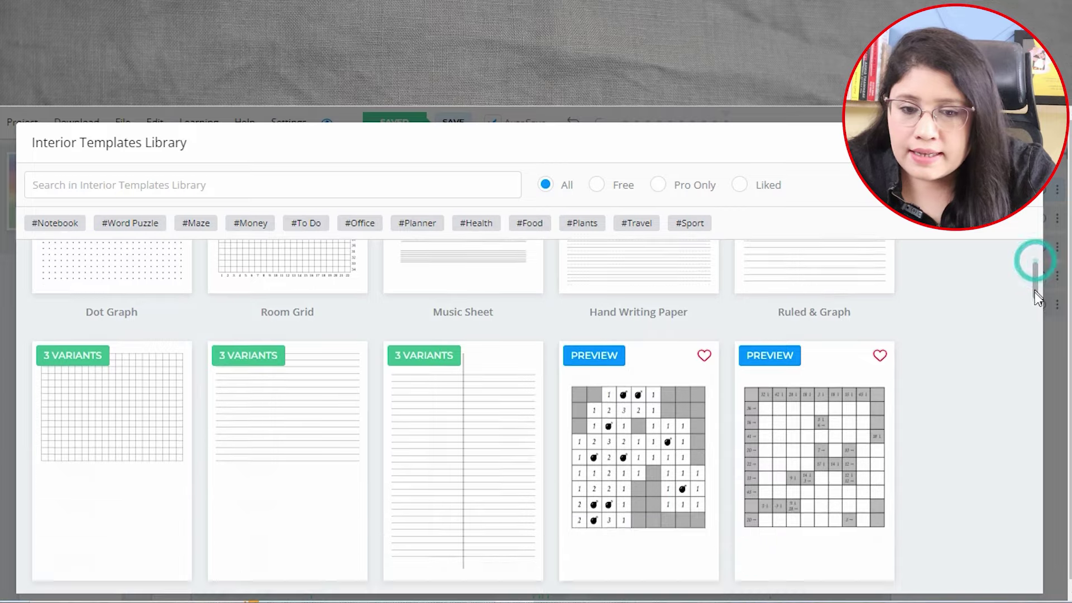
{"action": "scroll", "coordinate": [393, 322], "scroll_direction": "up", "scroll_amount": 15}
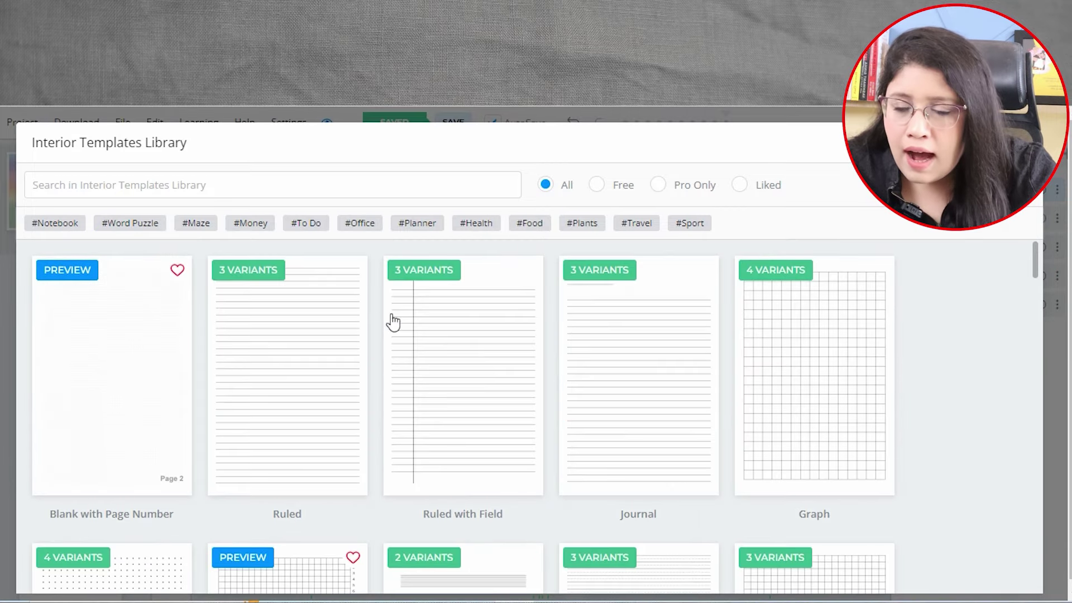
{"action": "left_click", "coordinate": [318, 328]}
{"action": "left_click", "coordinate": [674, 350]}
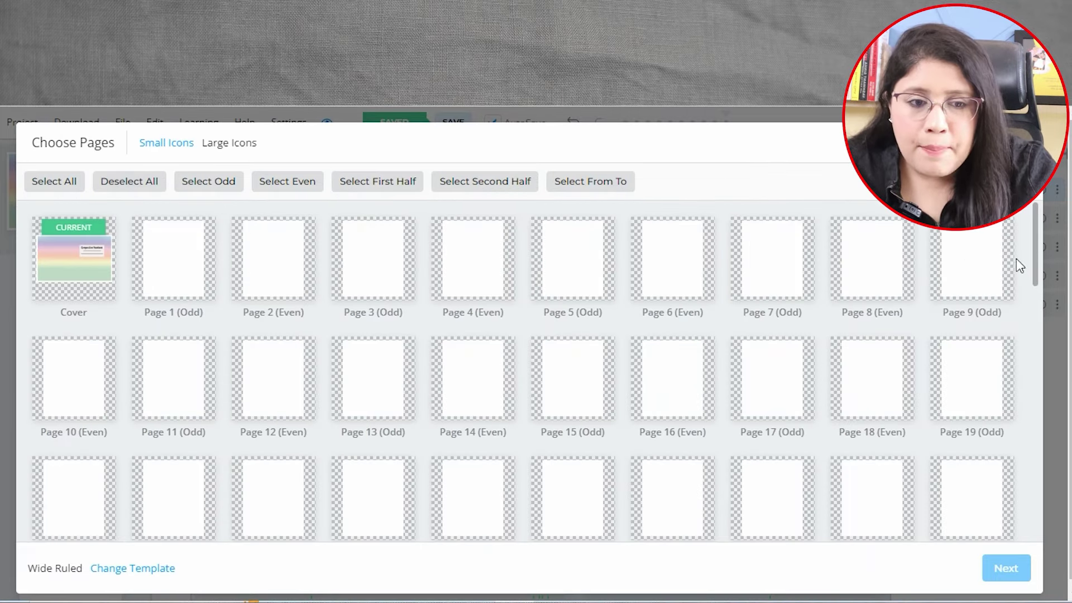
{"action": "left_click_drag", "start_coordinate": [1034, 276], "coordinate": [1038, 315]}
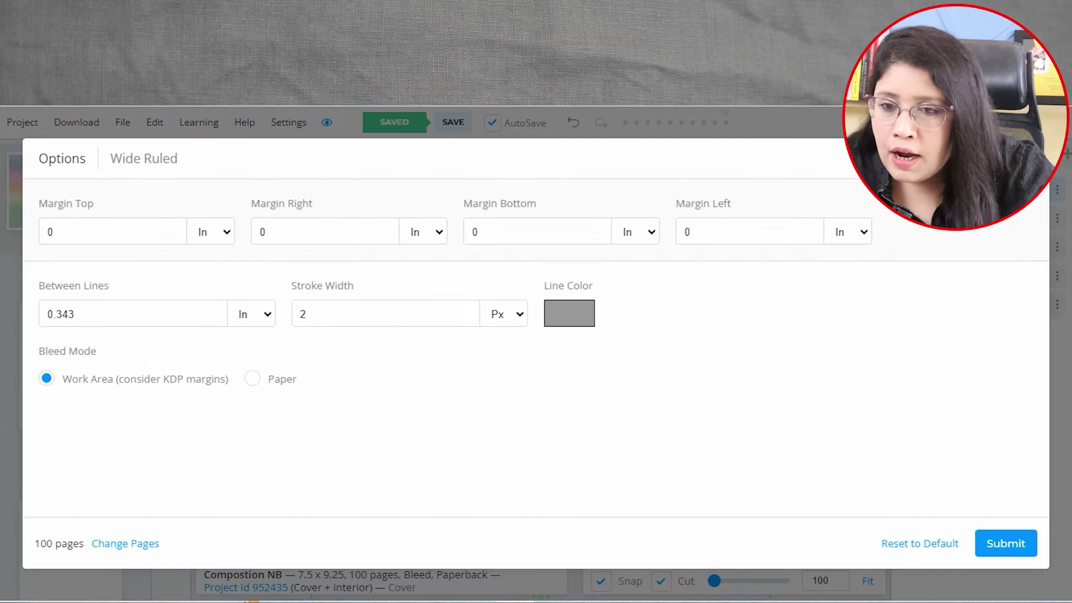
Step: Set the top, right, bottom and left margins to 1 in and apply the Wide Ruled template
{"action": "left_click", "coordinate": [229, 236]}
{"action": "left_click", "coordinate": [220, 252]}
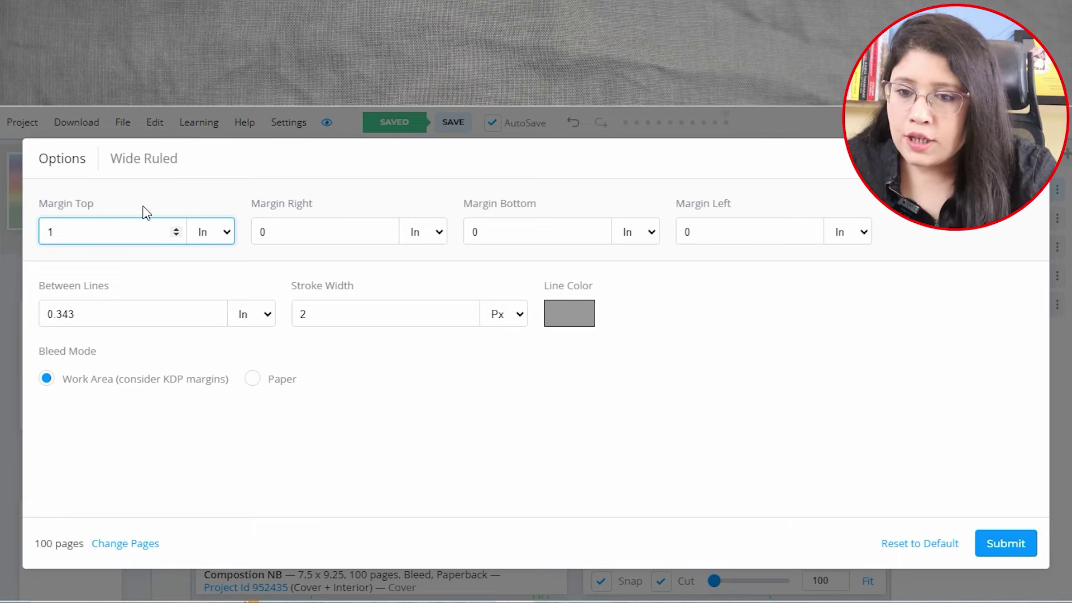
{"action": "double_click", "coordinate": [284, 229]}
{"action": "type", "text": "1"}
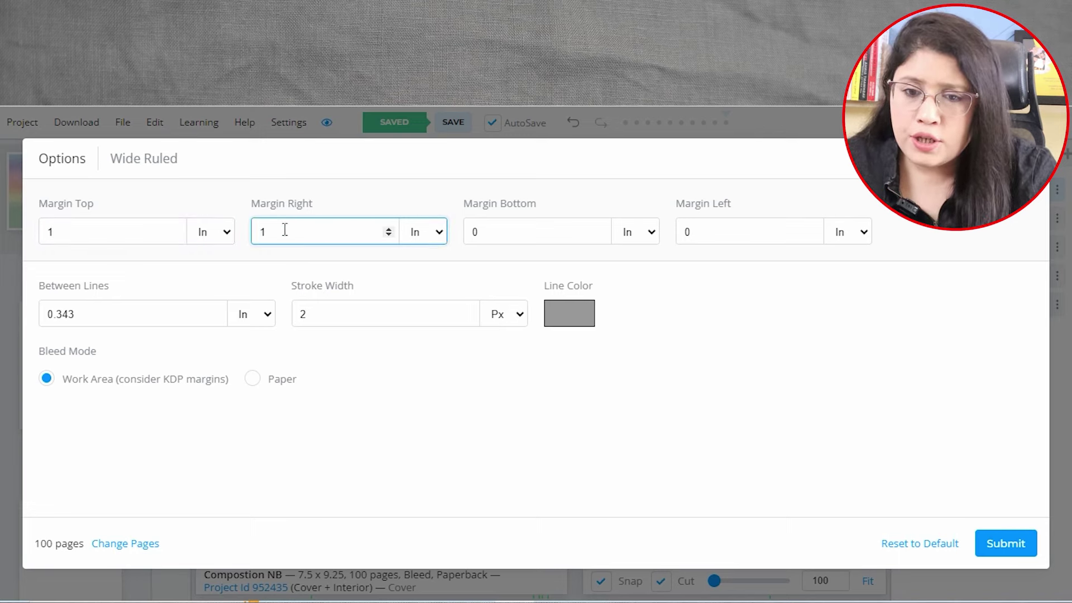
{"action": "double_click", "coordinate": [496, 232]}
{"action": "type", "text": "1"}
{"action": "double_click", "coordinate": [702, 232]}
{"action": "type", "text": "1"}
{"action": "left_click", "coordinate": [1029, 544]}
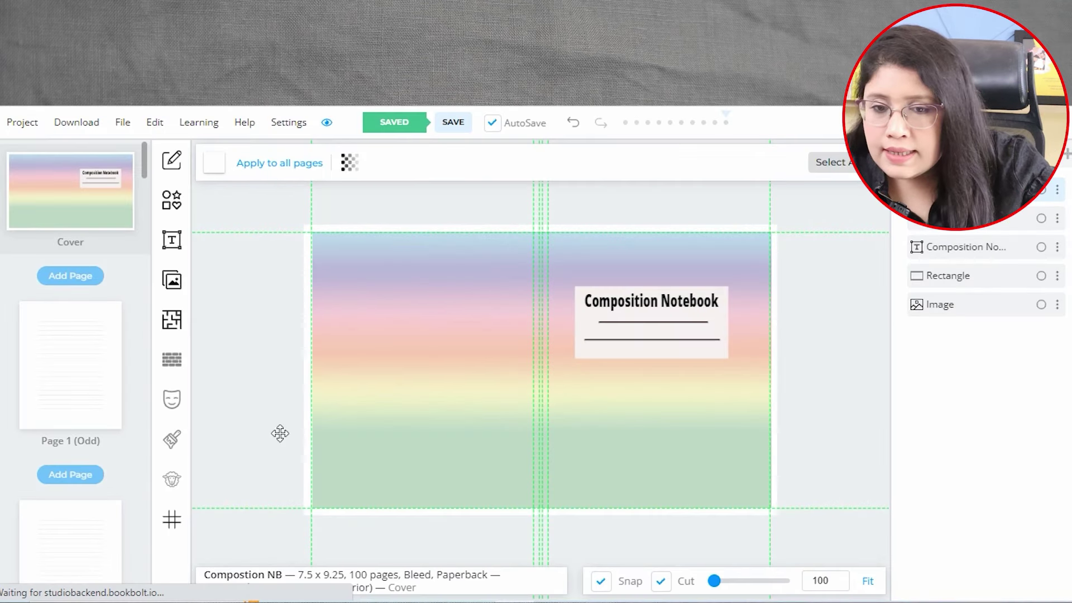
Step: Check the ruled layout on interior pages 1 and 2
{"action": "left_click", "coordinate": [83, 383]}
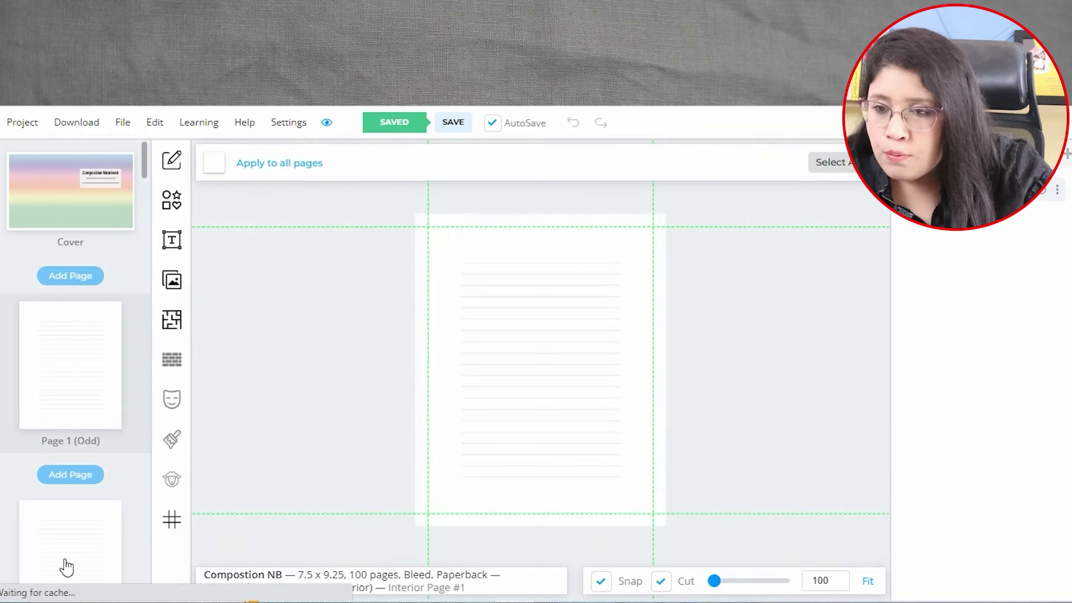
{"action": "left_click", "coordinate": [65, 552]}
{"action": "mouse_move", "coordinate": [144, 161]}
{"action": "left_mouse_down"}
{"action": "mouse_move", "coordinate": [146, 232]}
{"action": "mouse_move", "coordinate": [145, 162]}
{"action": "left_mouse_up"}
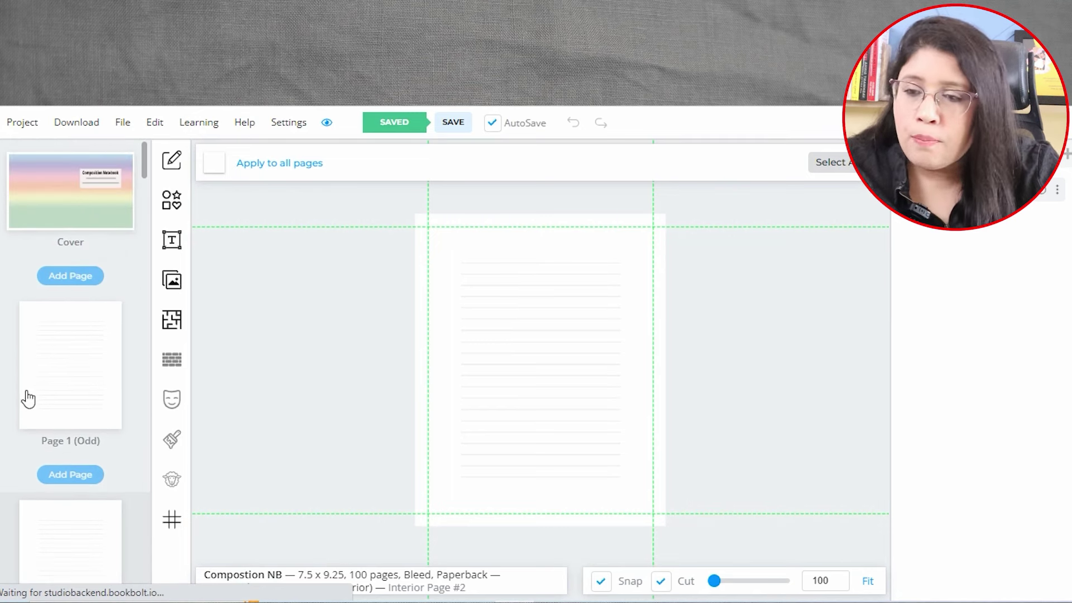
Step: Download the notebook project and open the Compostion_NB (RGB).zip archive
{"action": "left_click", "coordinate": [60, 128]}
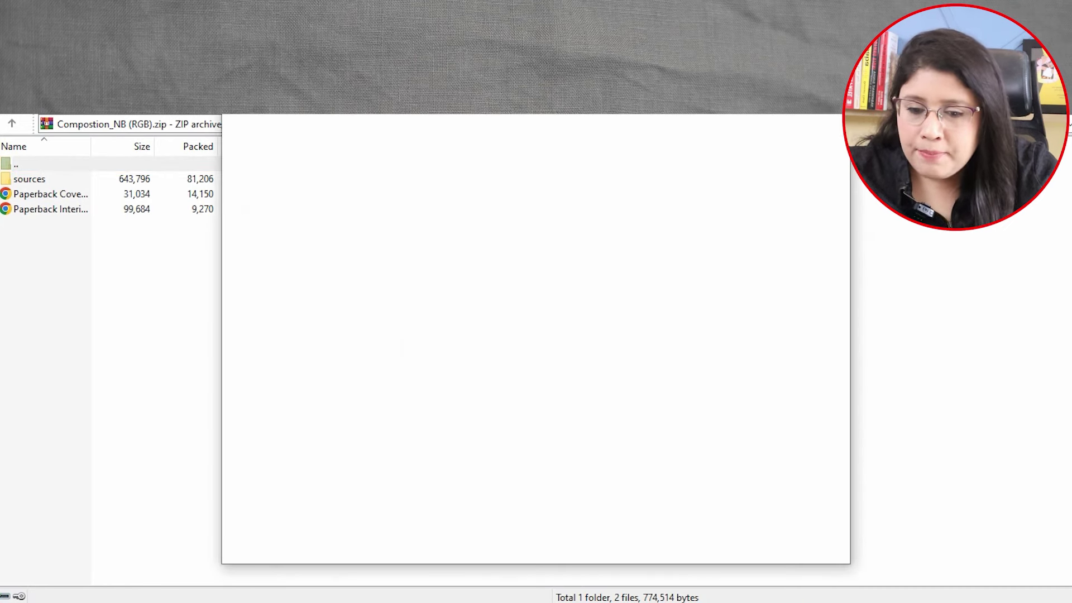
{"action": "left_click", "coordinate": [138, 319]}
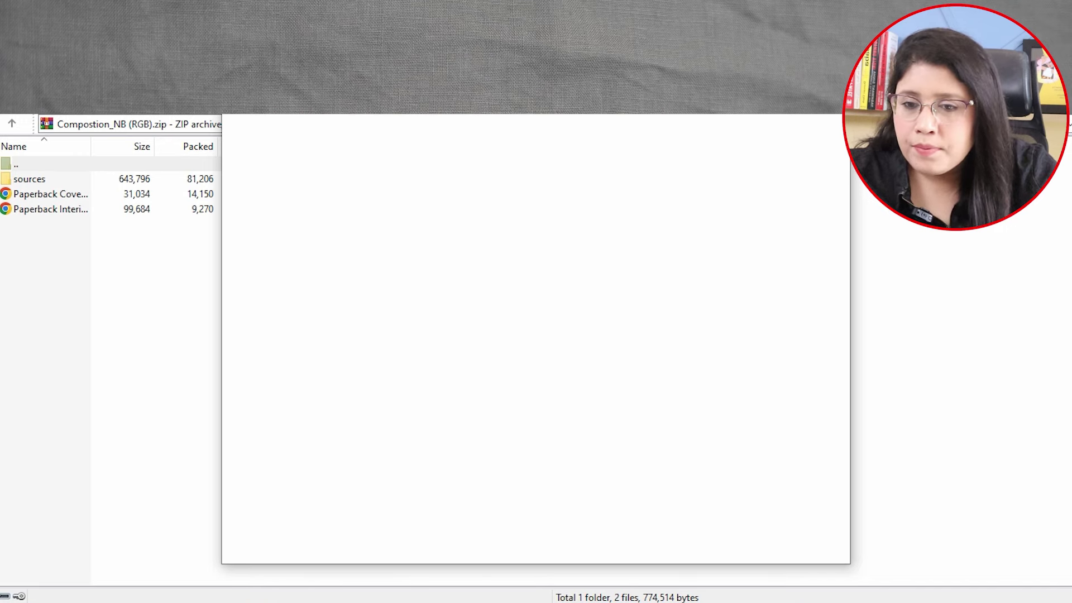